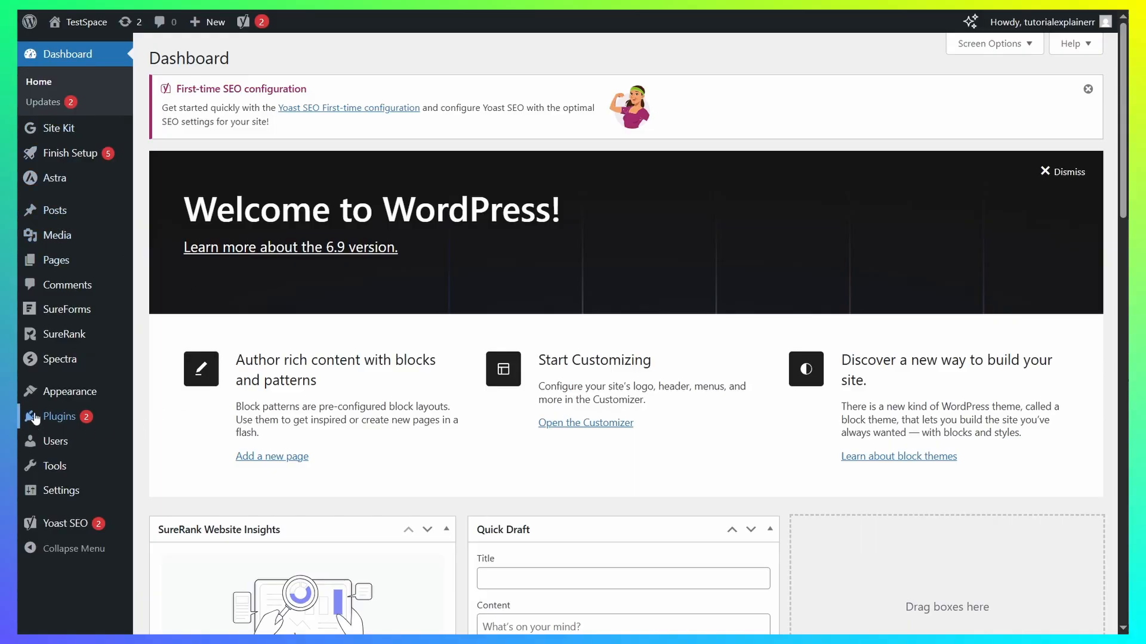
- Search the plugin directory for "colorlib", then install and activate the Custom Login Page Customizer plugin
mouse_move(67, 417)
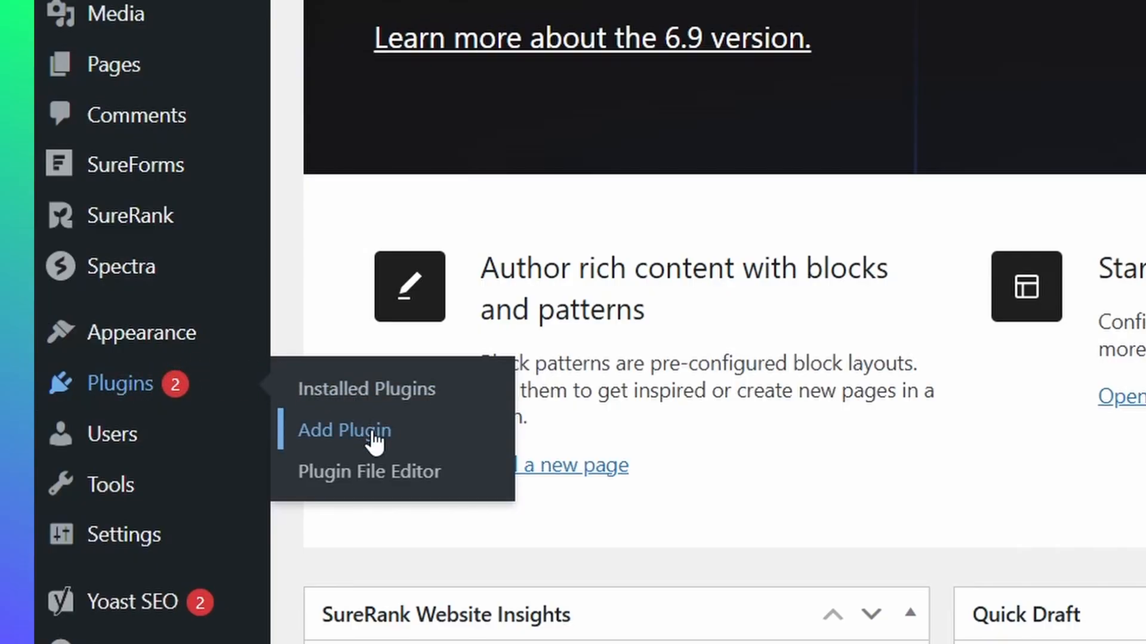
click(373, 435)
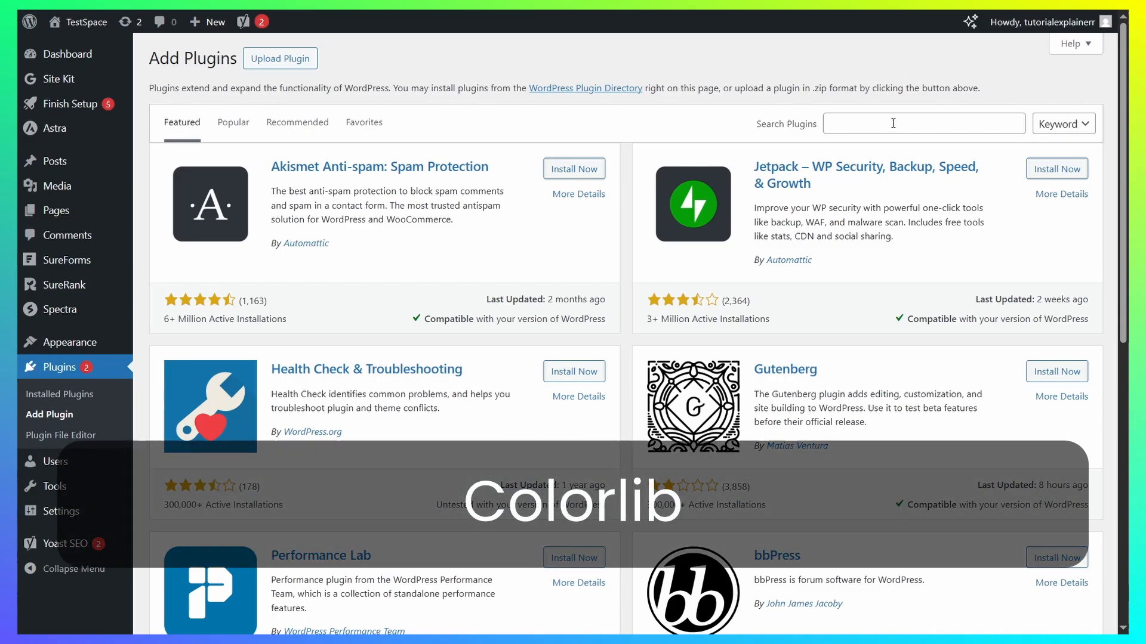
click(892, 123)
text(colorlib)
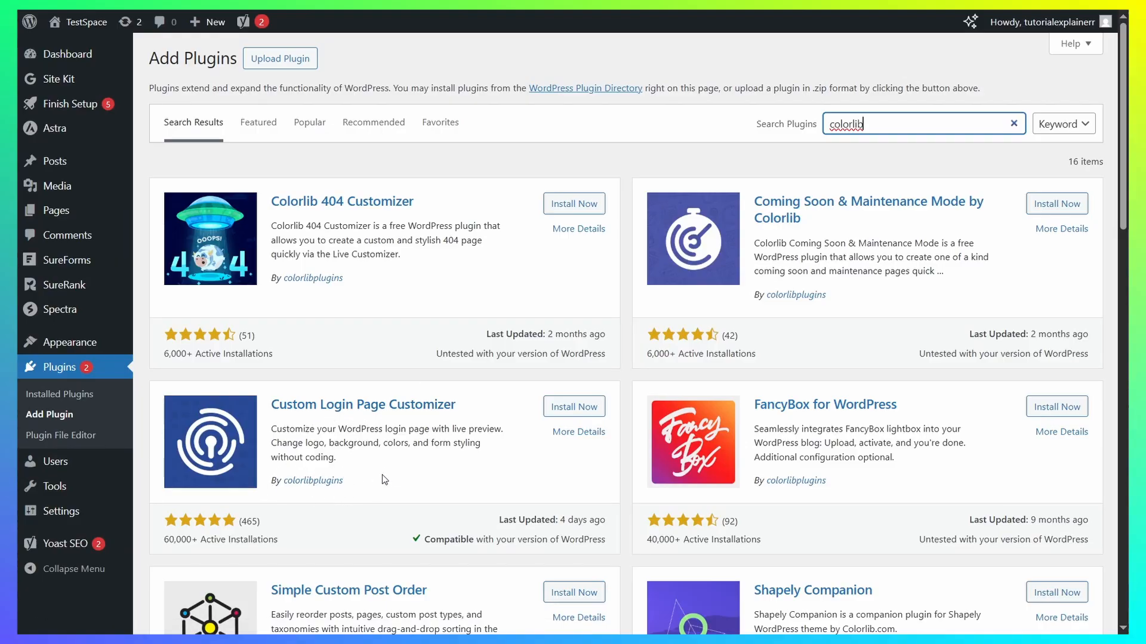
click(578, 472)
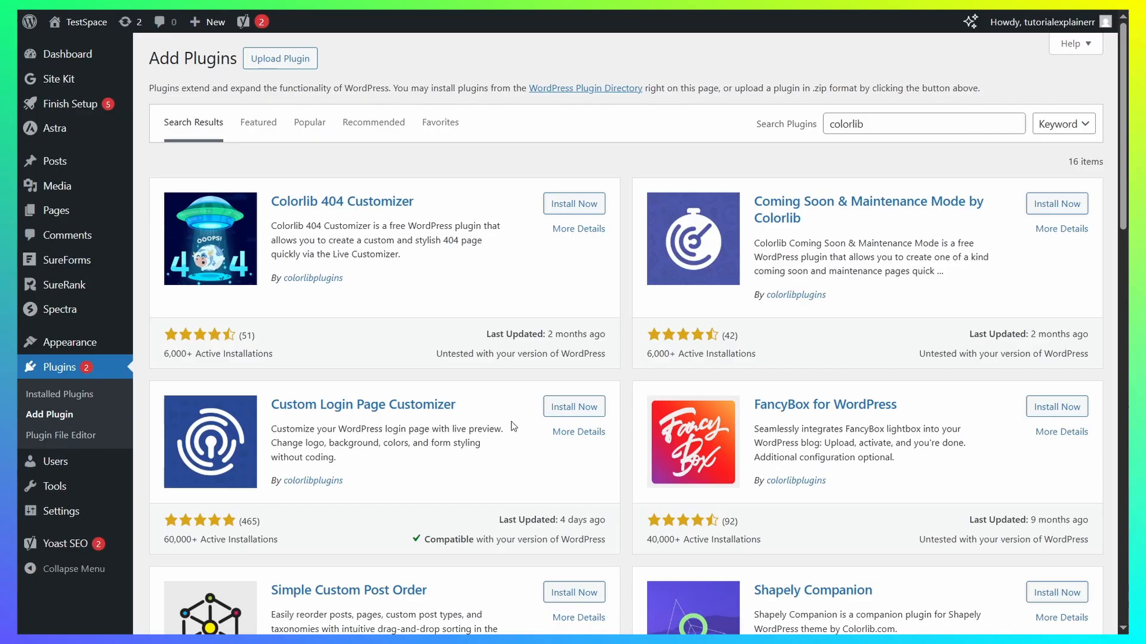
click(569, 407)
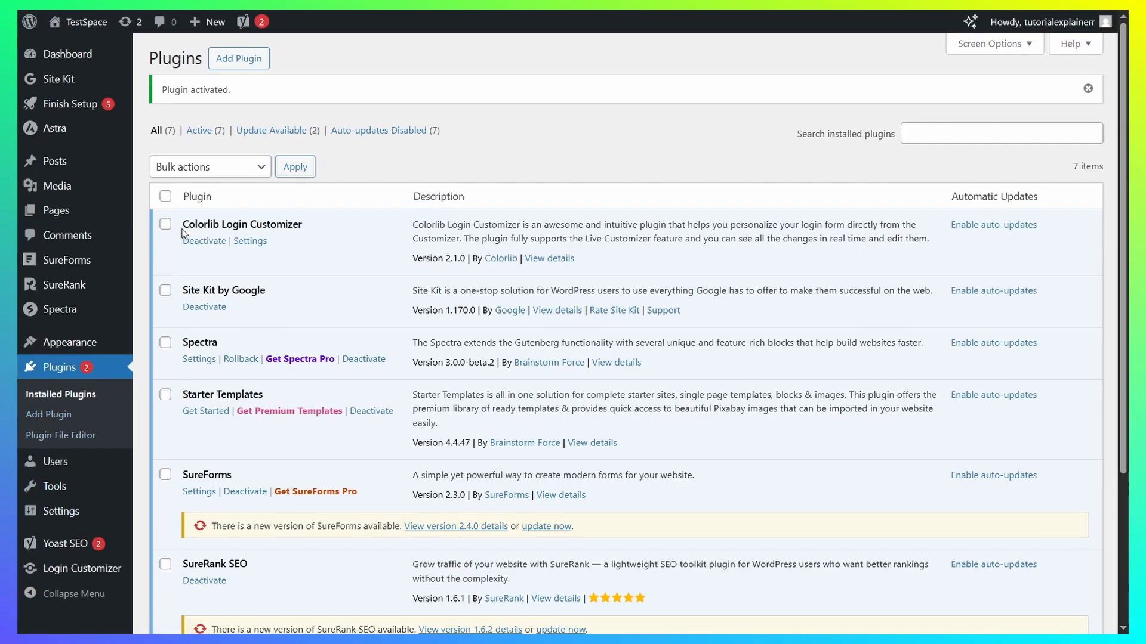
- Open the settings of the Colorlib Login Customizer plugin and show its login page templates
drag(182, 225, 334, 222)
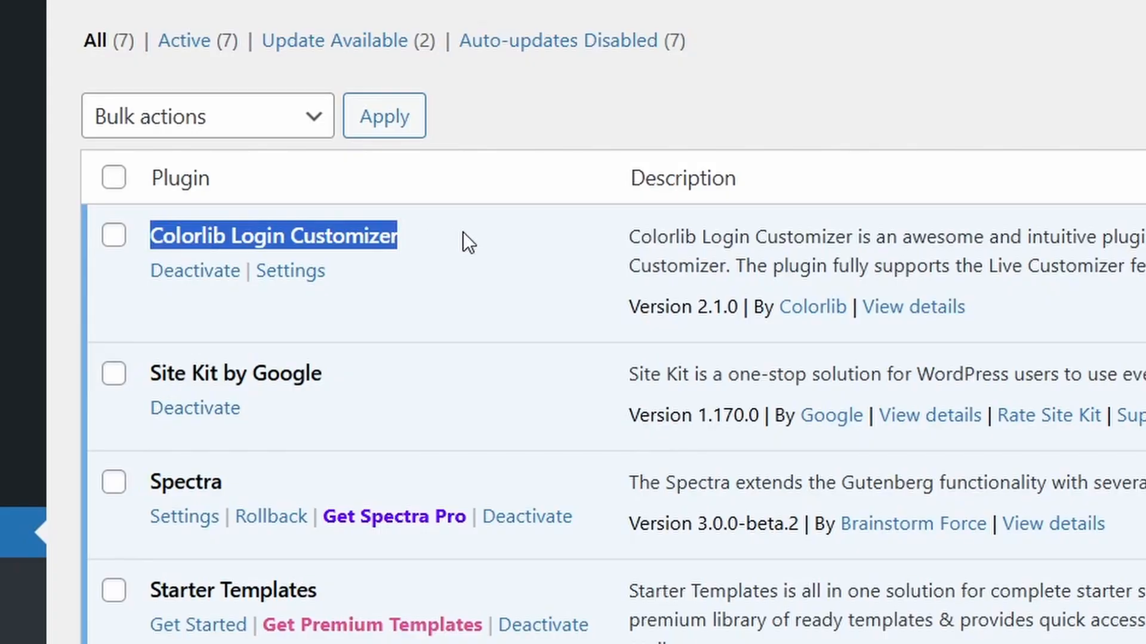
click(295, 272)
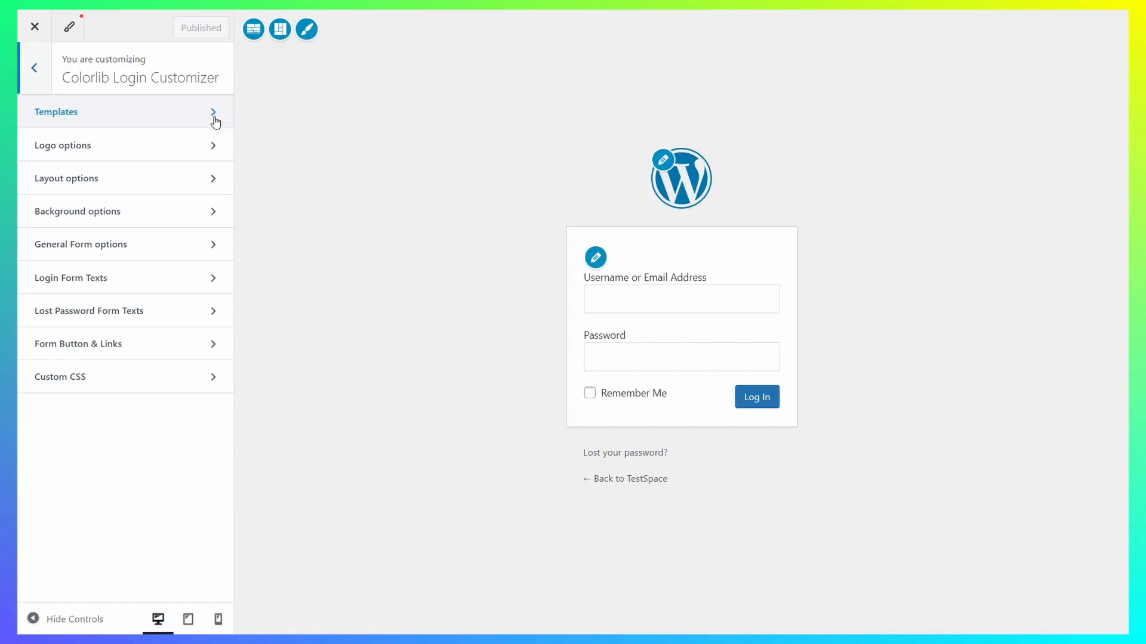
click(157, 116)
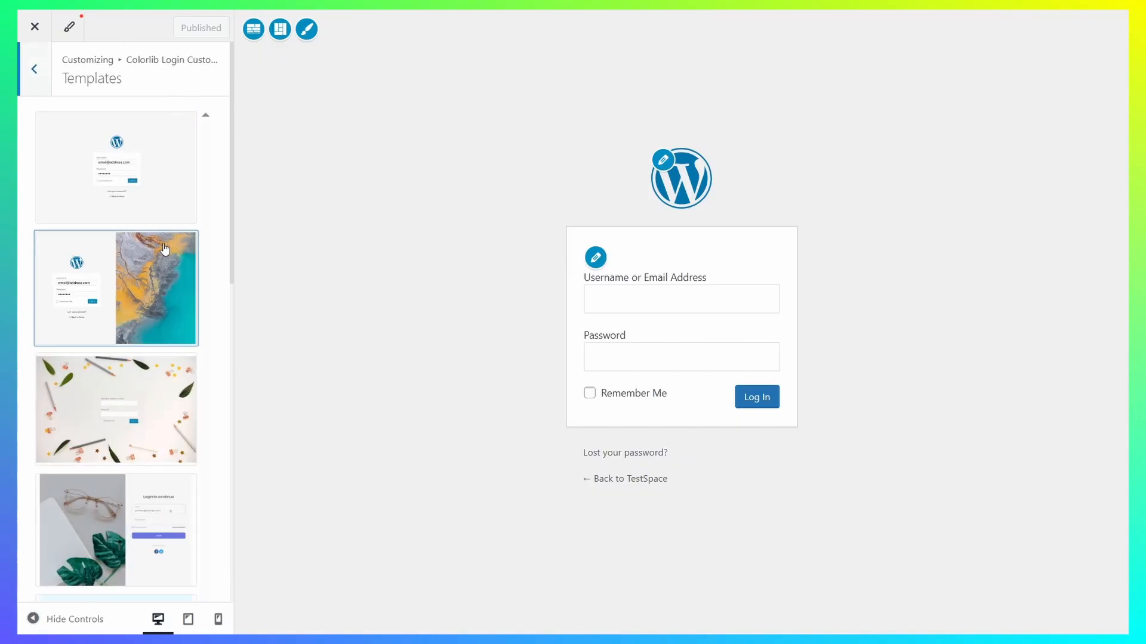
- Try the pencils-and-leaves login template, and apply the two-column template with the aerial coastline image
click(153, 264)
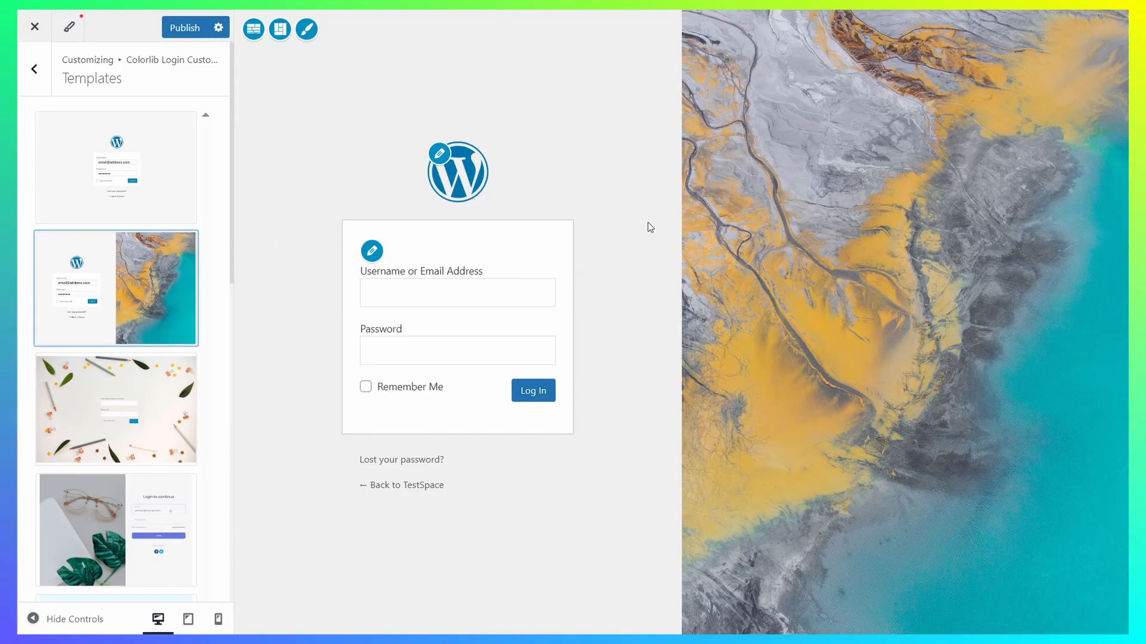
click(169, 391)
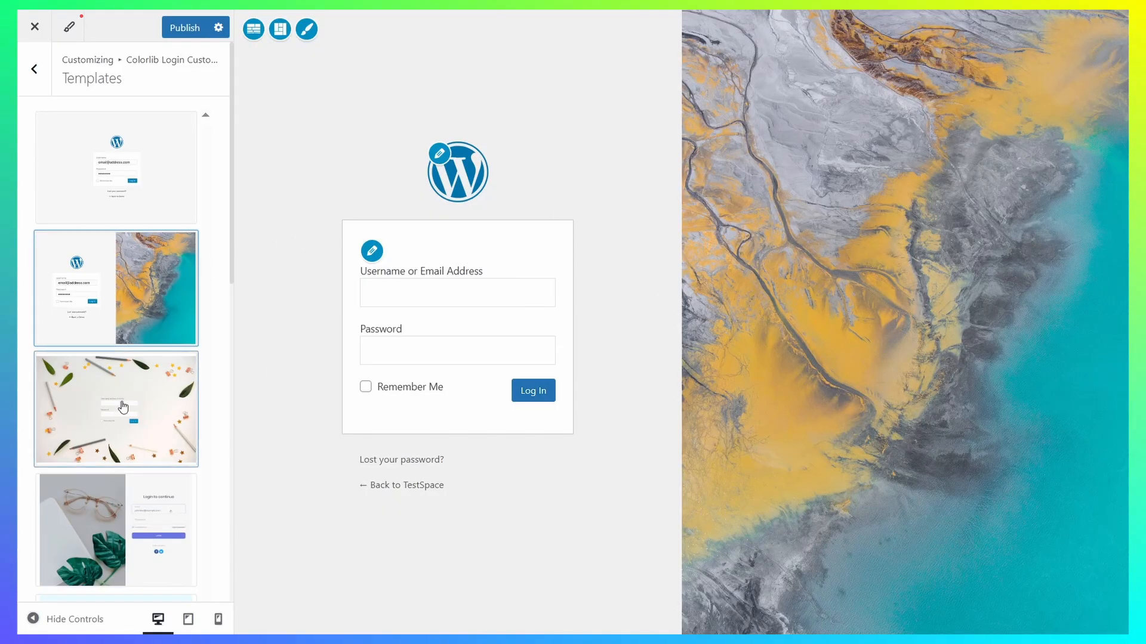
scroll(125, 396, down, 1)
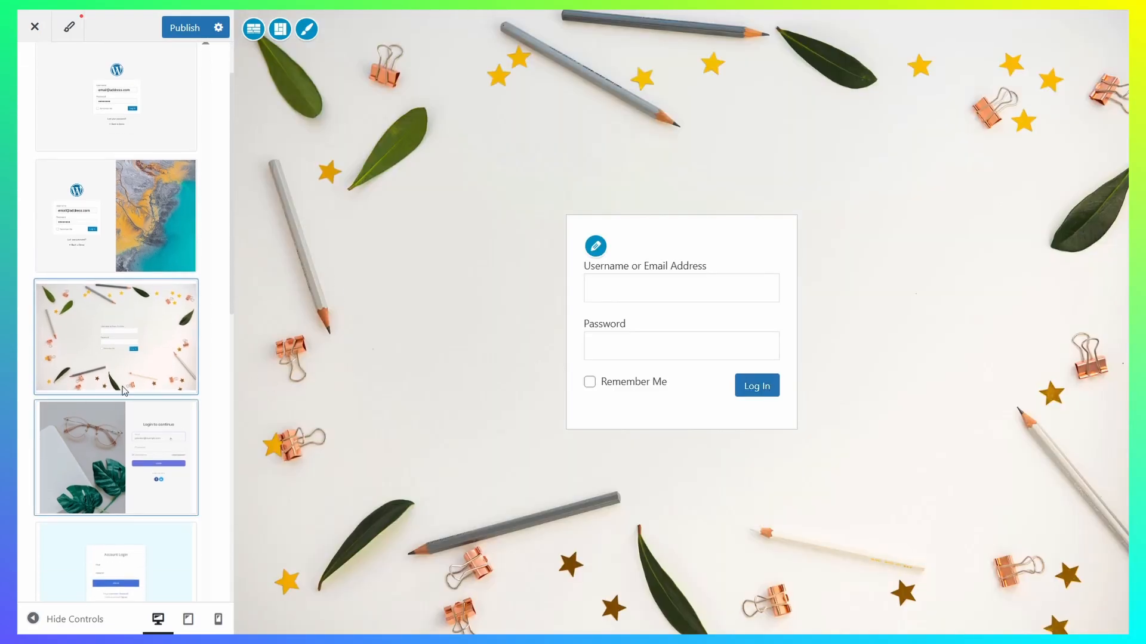
scroll(154, 399, down, 1)
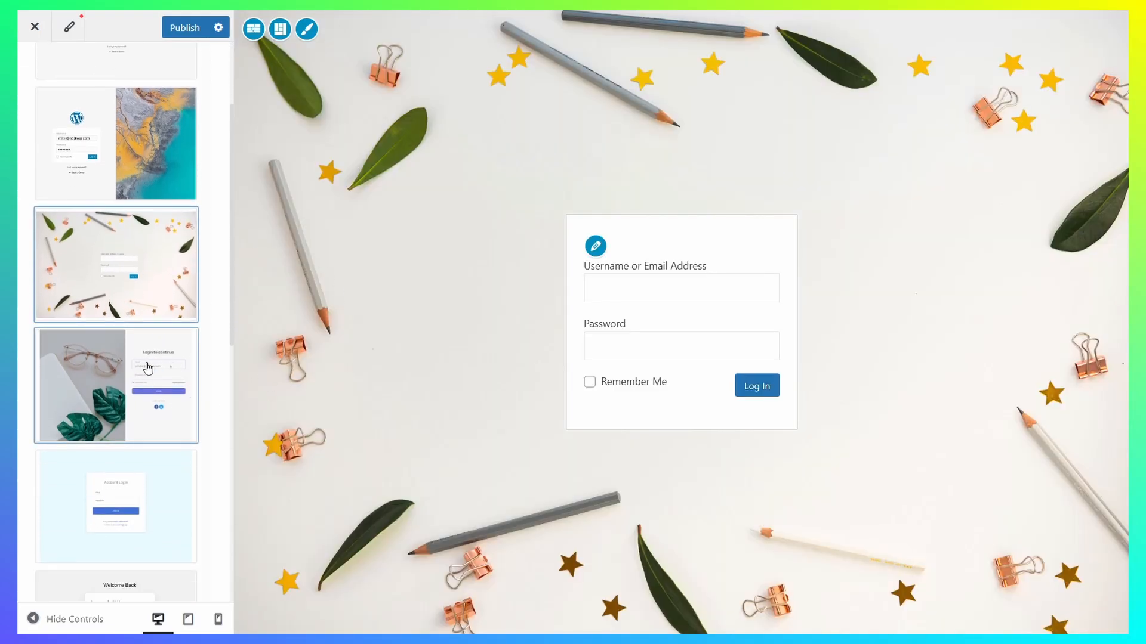
scroll(141, 267, up, 2)
click(141, 267)
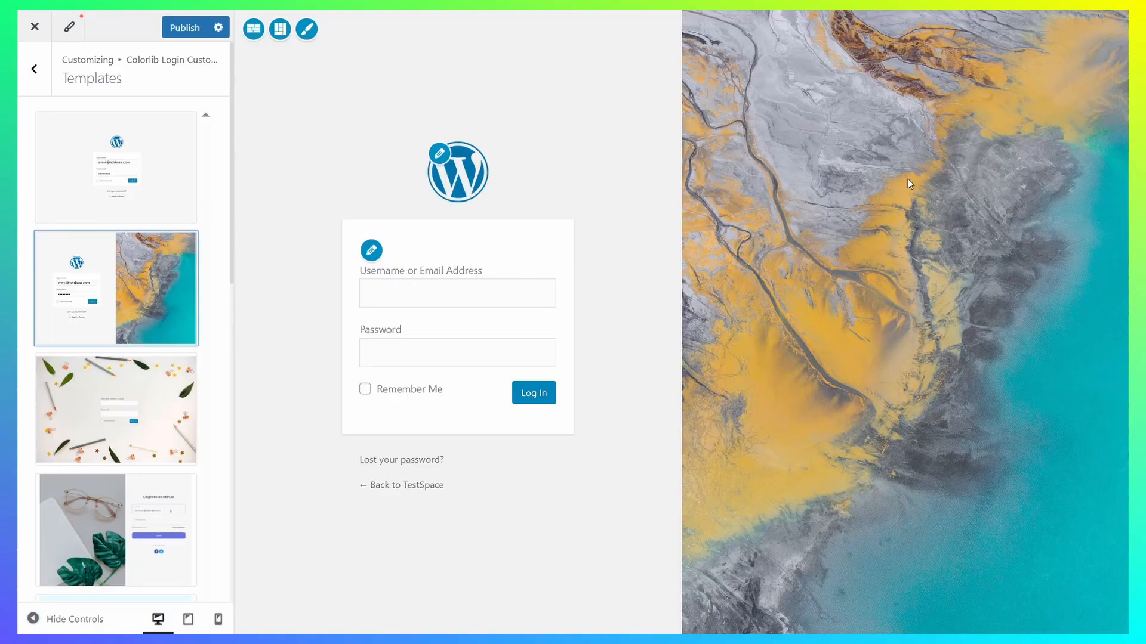
scroll(151, 389, down, 5)
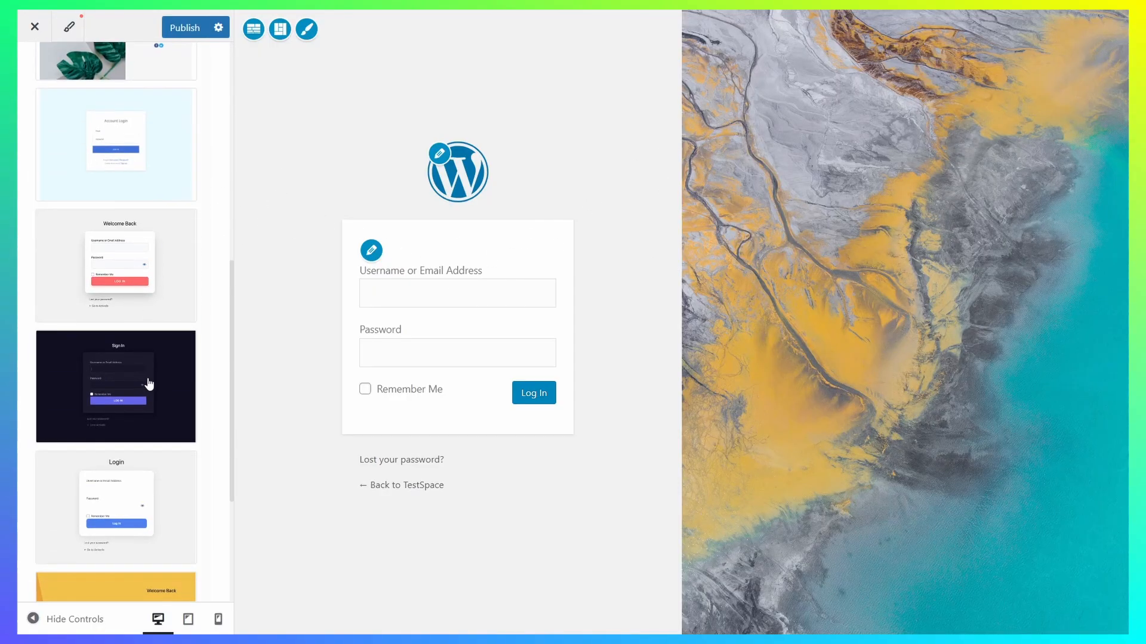
scroll(141, 339, up, 5)
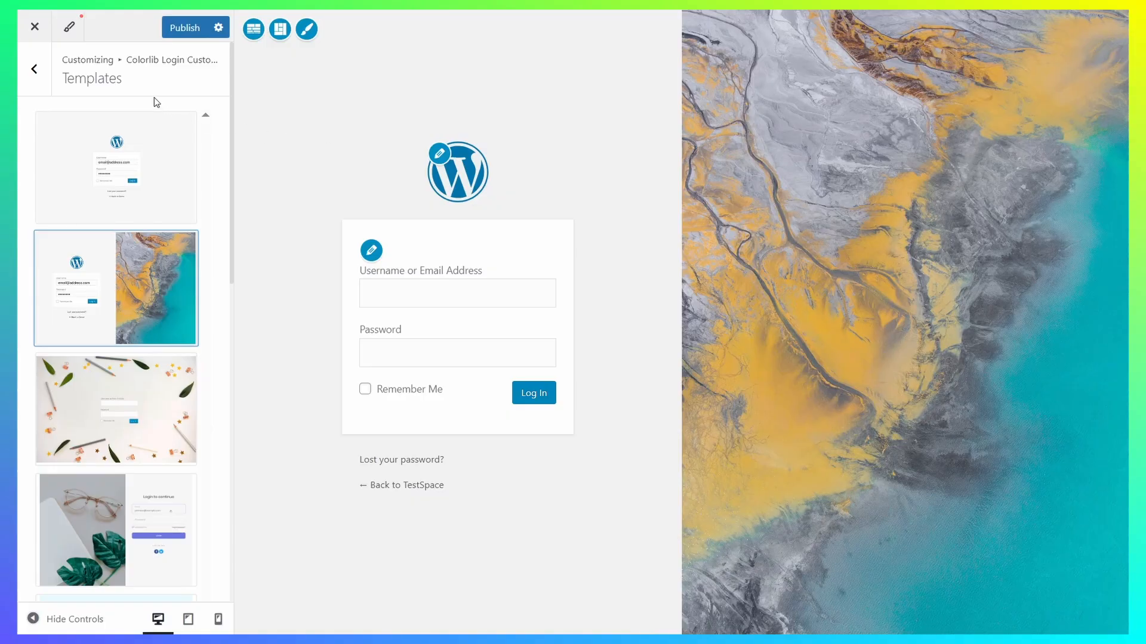
- Set the TUTORIAL image as the custom logo in the login page's logo options
click(34, 69)
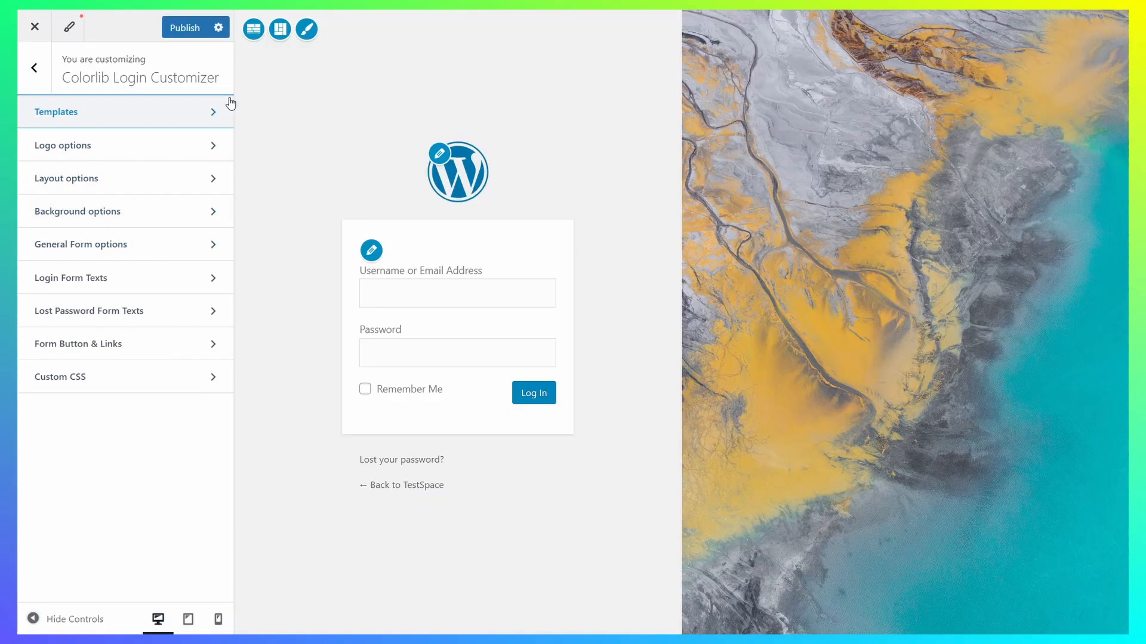
click(88, 153)
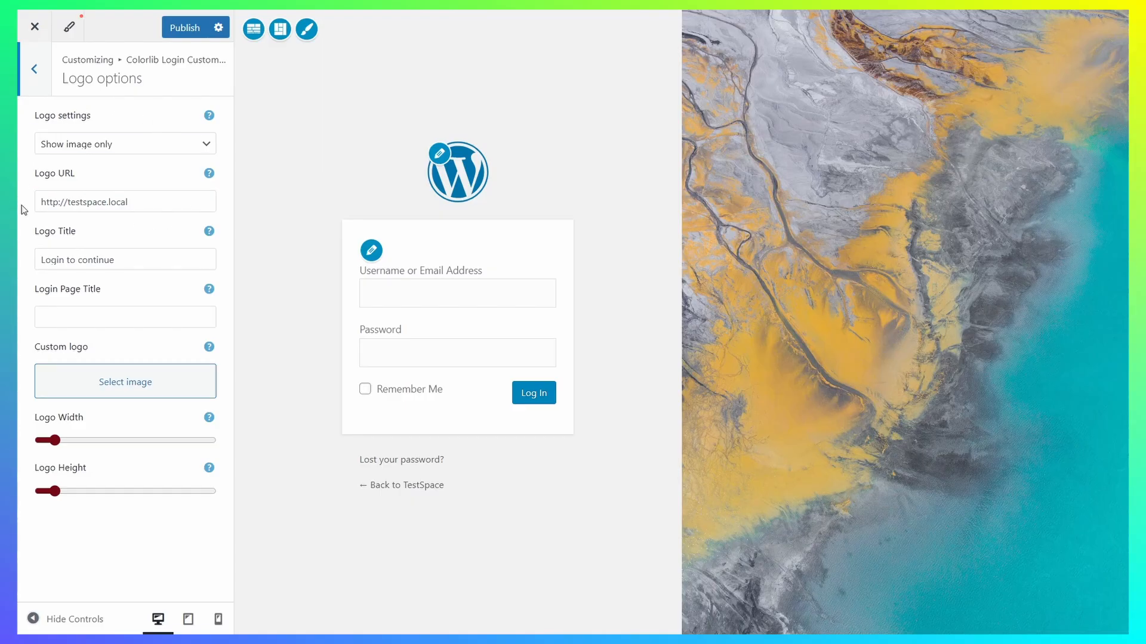
drag(31, 348, 142, 349)
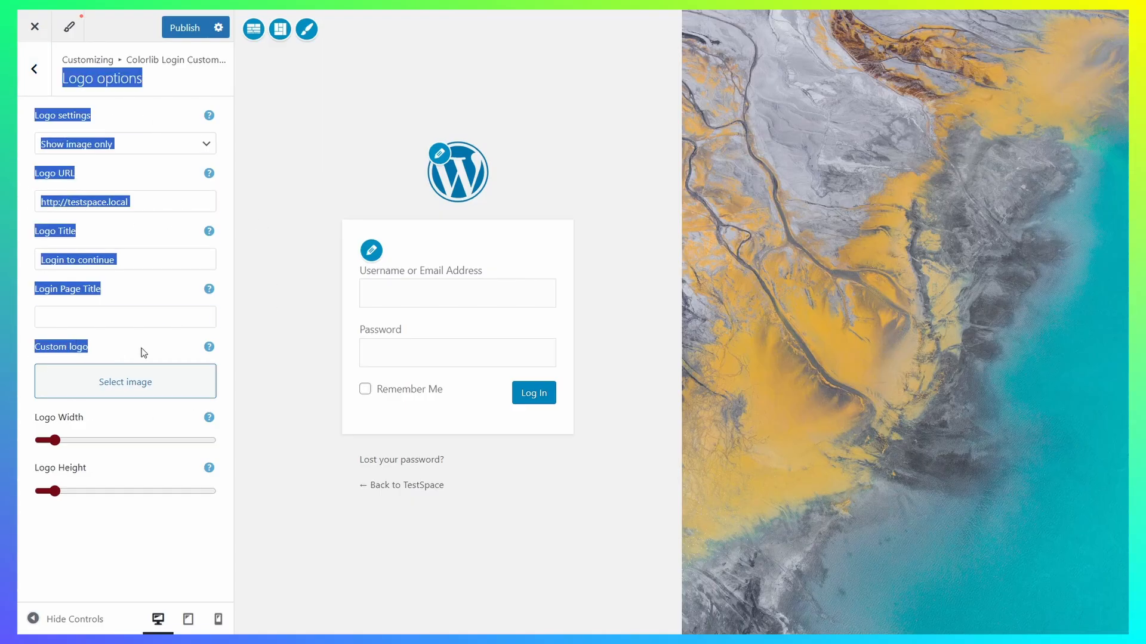
click(142, 349)
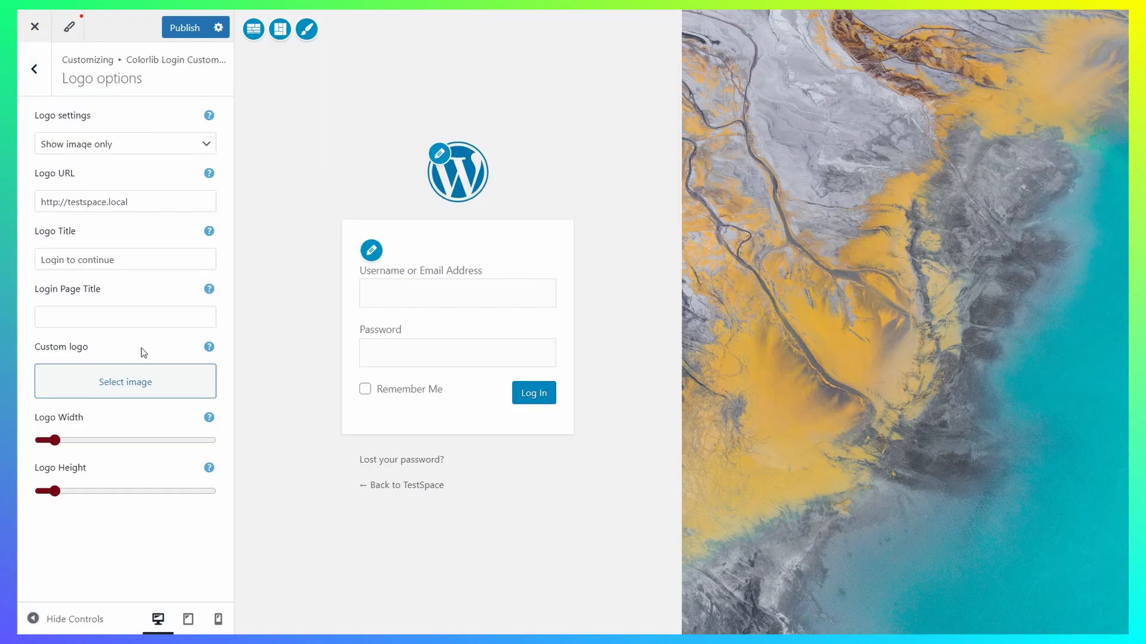
click(139, 384)
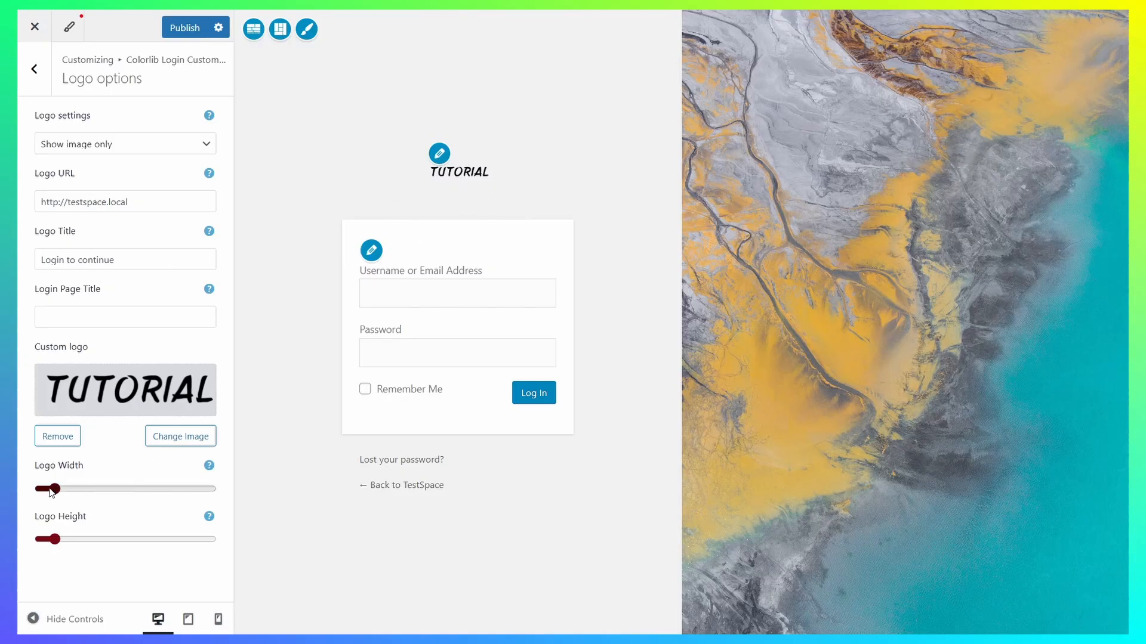
- Increase the custom logo's width until it nearly spans the login form, and raise its height slightly
drag(58, 490, 67, 489)
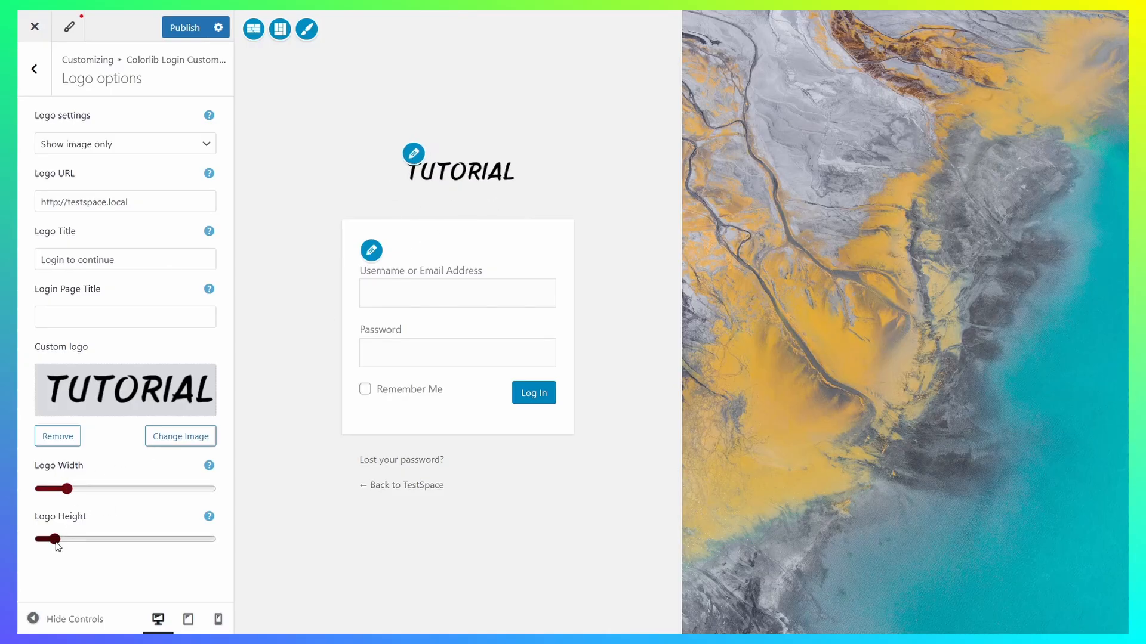
mouse_move(55, 540)
mouse_down()
mouse_move(72, 540)
mouse_move(56, 540)
mouse_up()
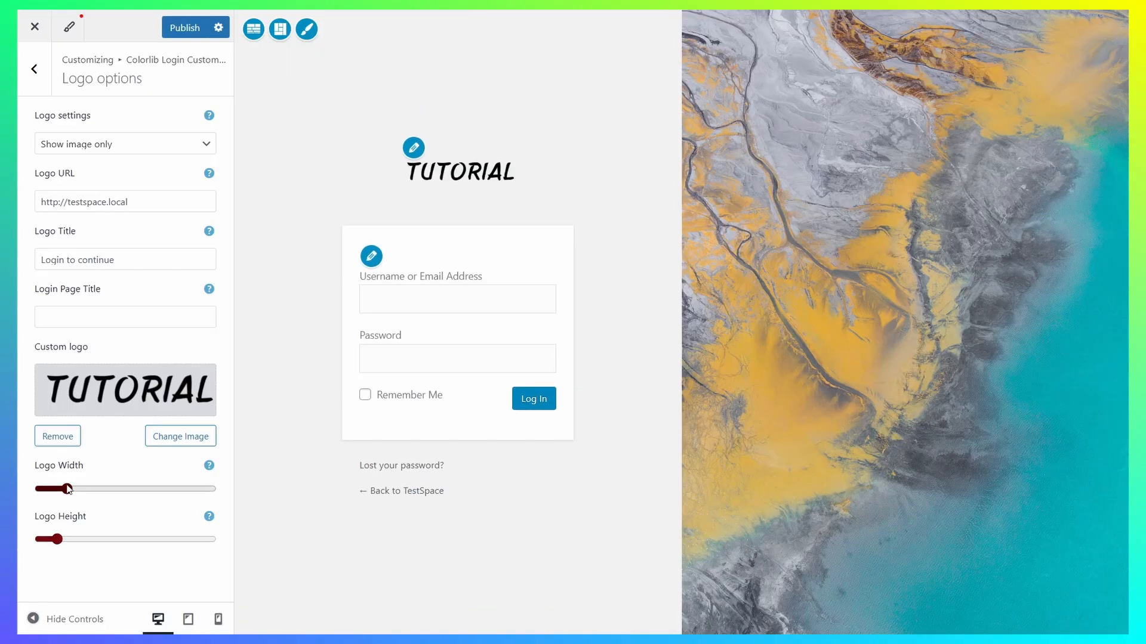
drag(67, 489, 82, 491)
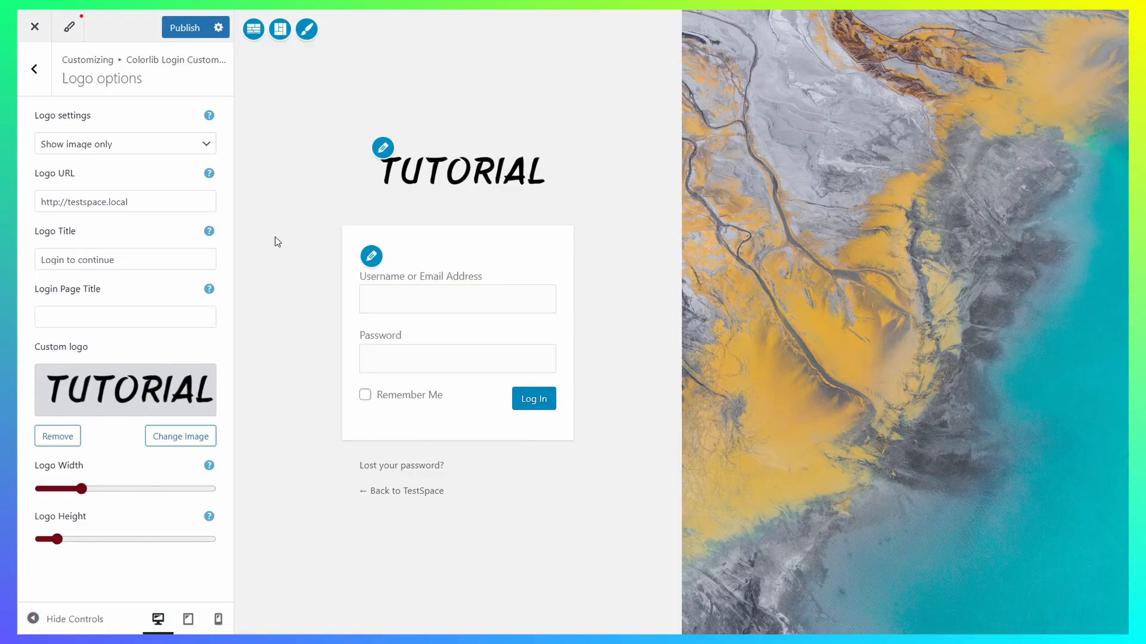
drag(34, 175, 18, 203)
click(95, 174)
click(110, 143)
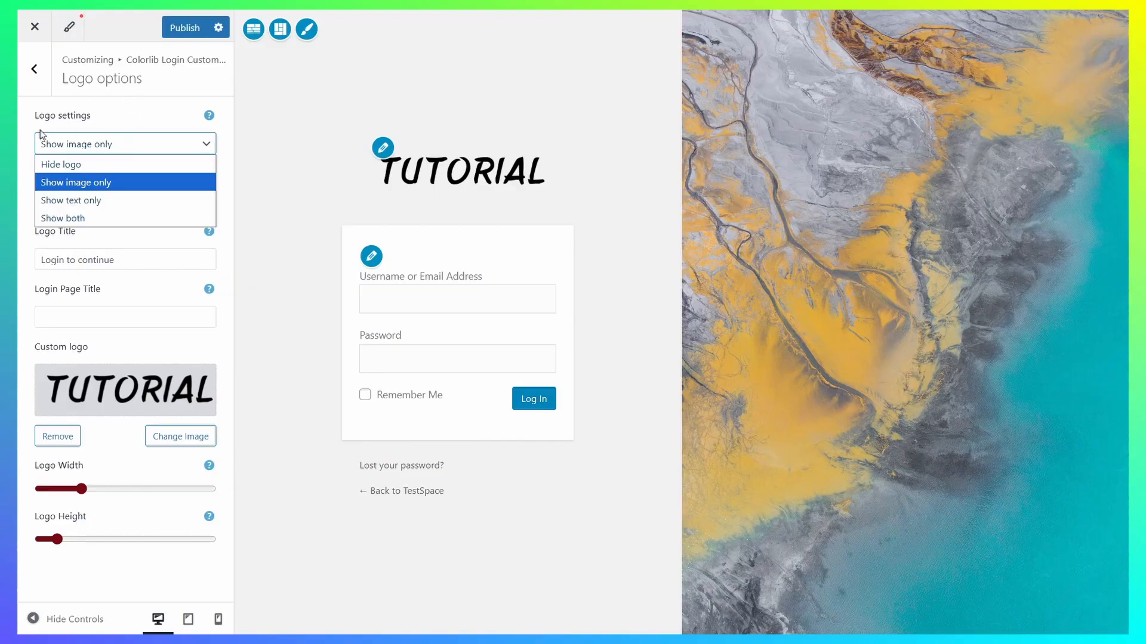
click(127, 145)
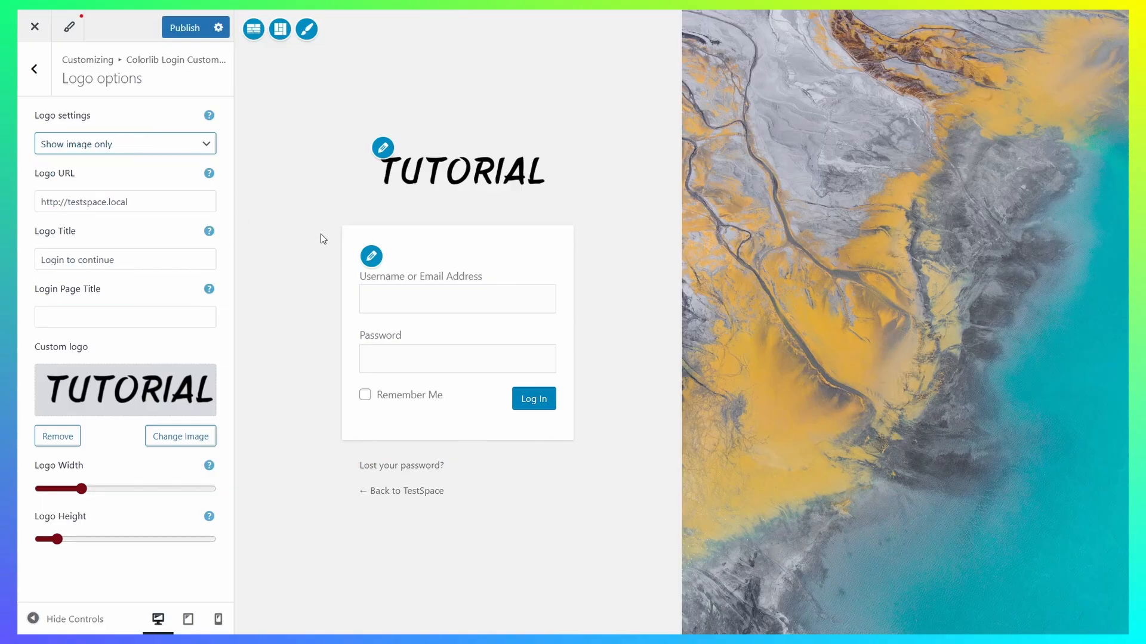
- In the layout options, try the left and top form column alignments, and set the form column alignment to right
click(32, 70)
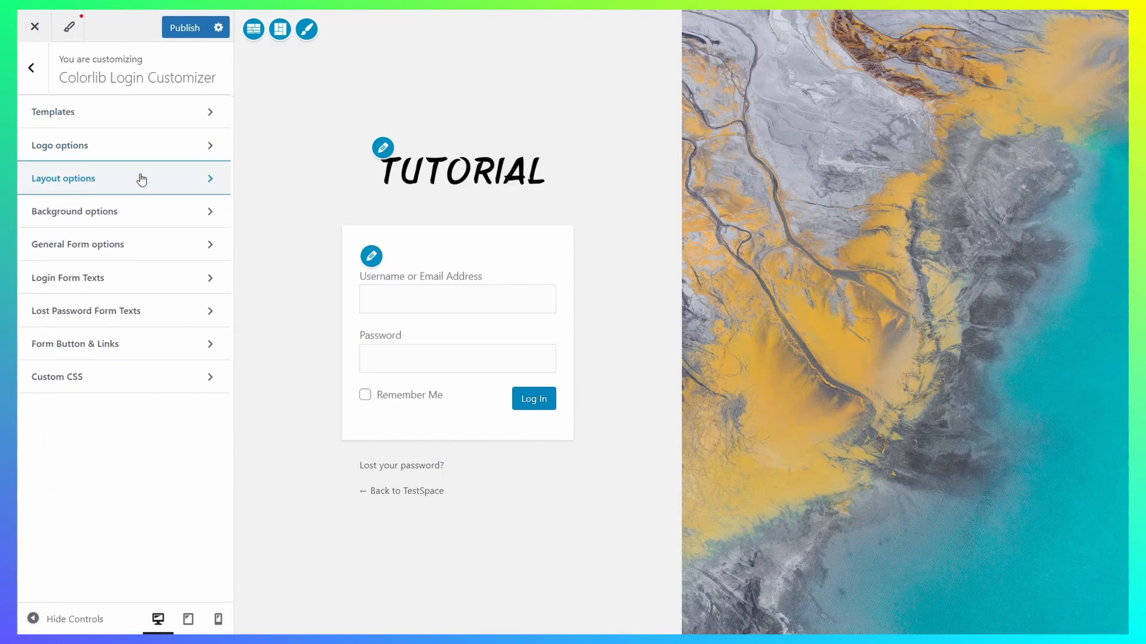
click(141, 179)
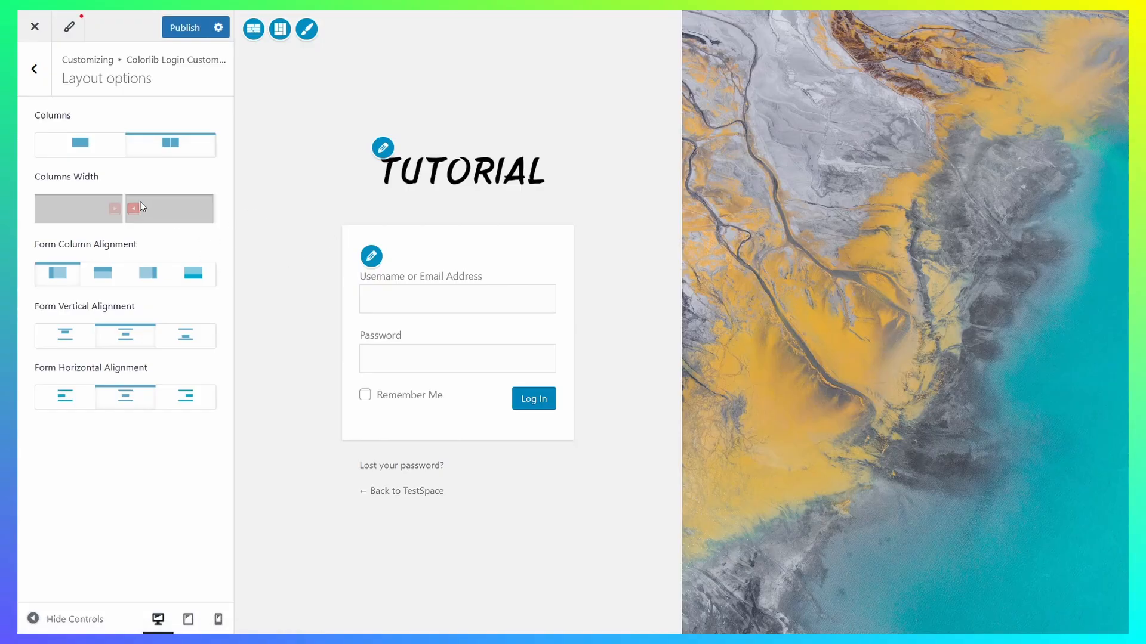
click(147, 273)
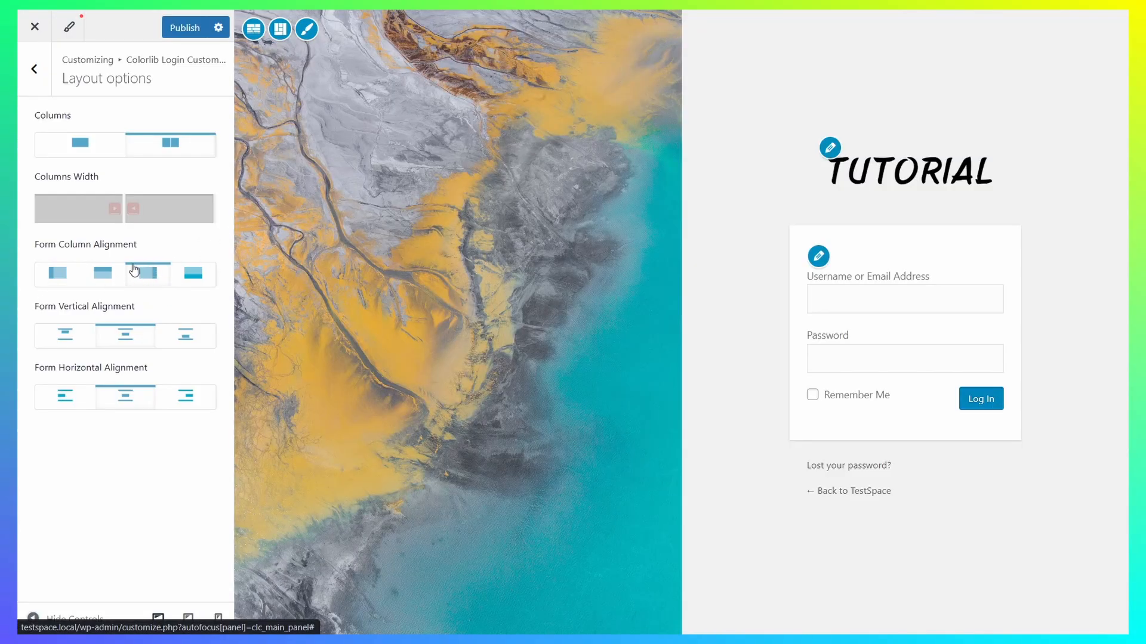
click(58, 276)
click(91, 277)
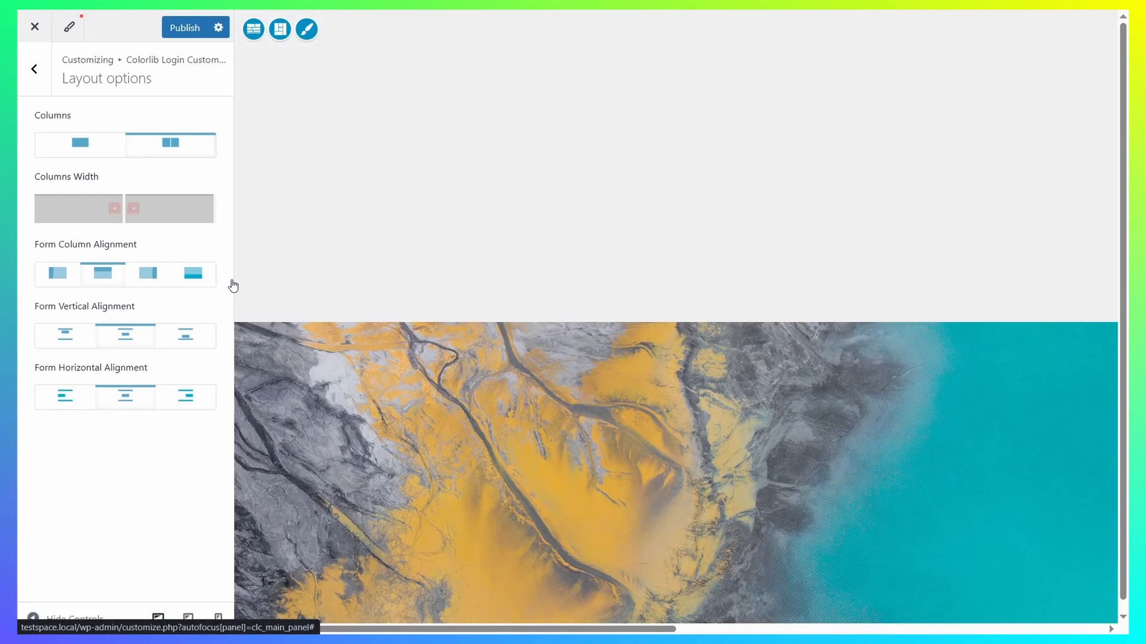
click(150, 274)
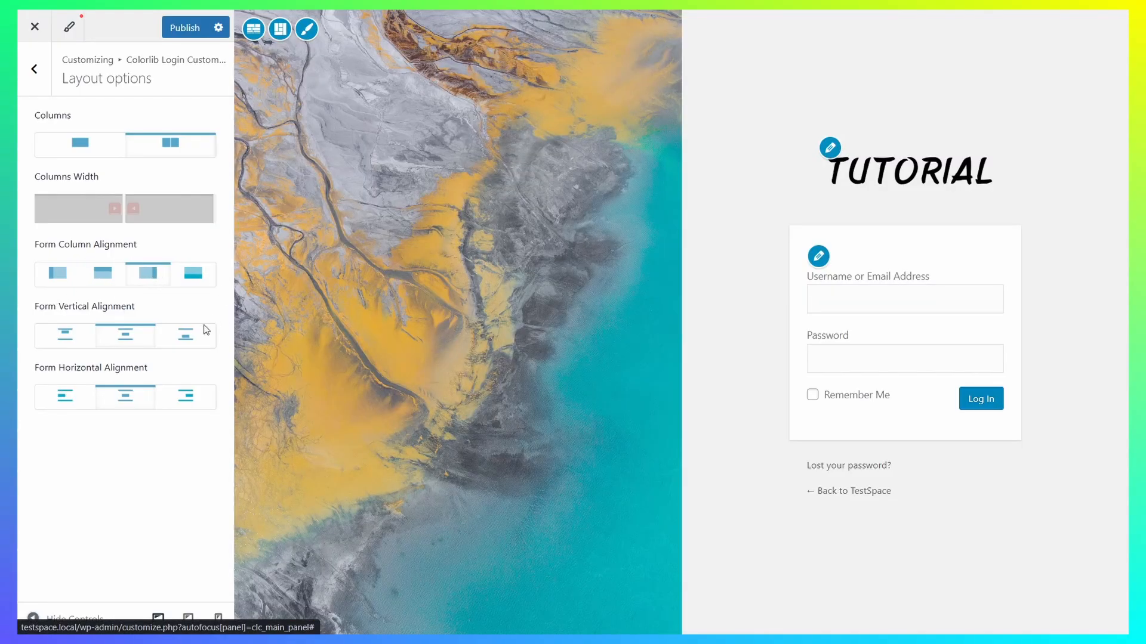
click(58, 274)
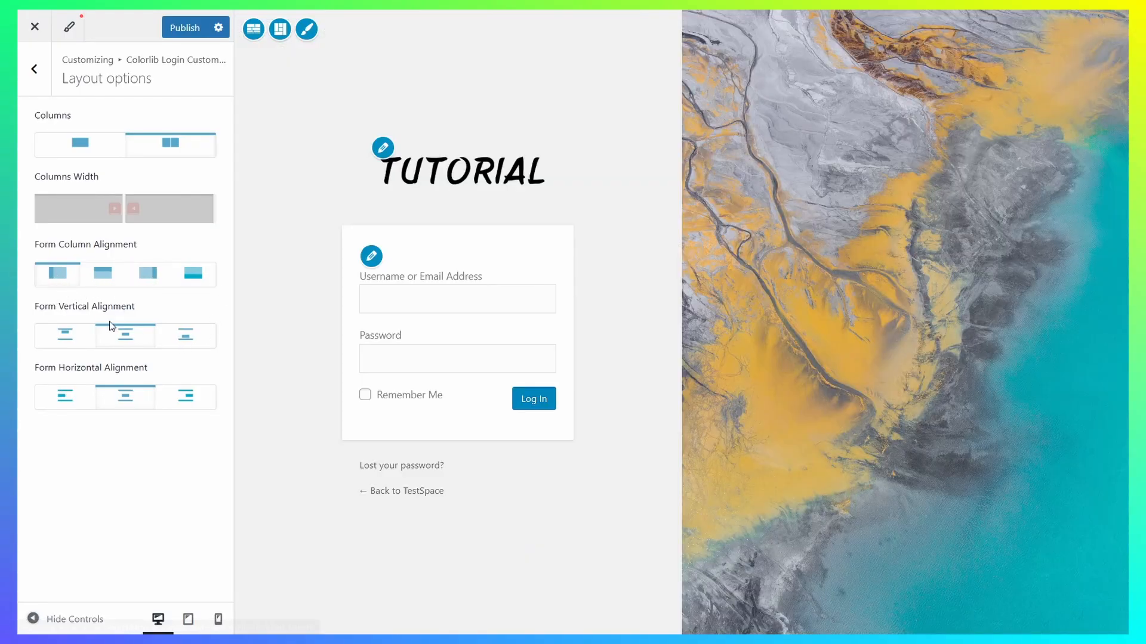
click(147, 274)
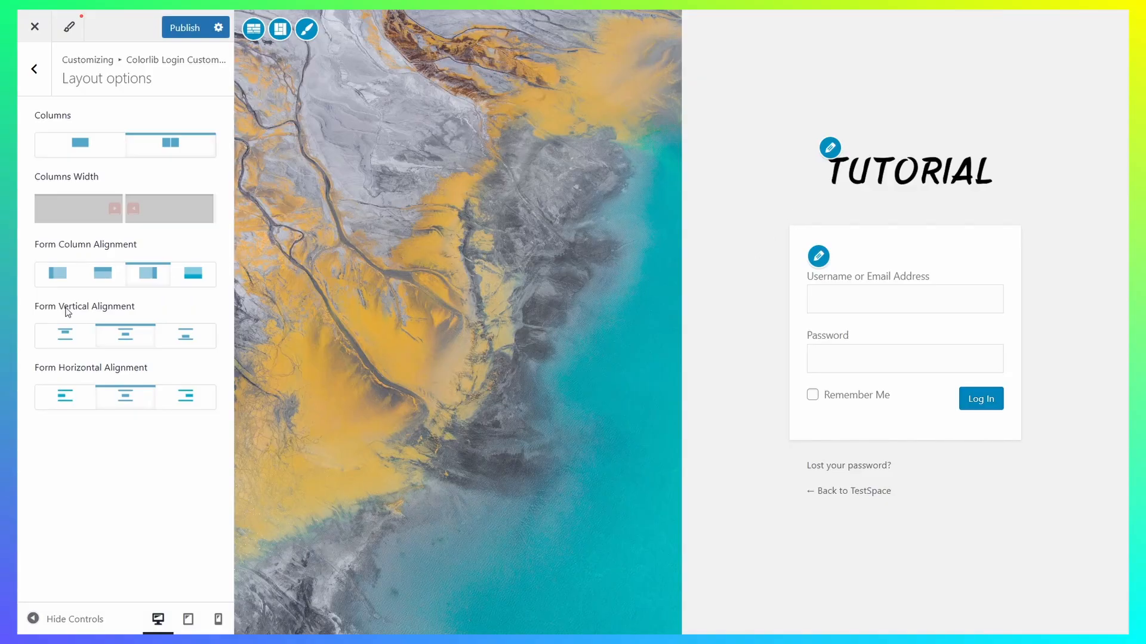
- Try the top vertical alignment and the right and left horizontal alignments for the login form, returning both settings to center
click(64, 337)
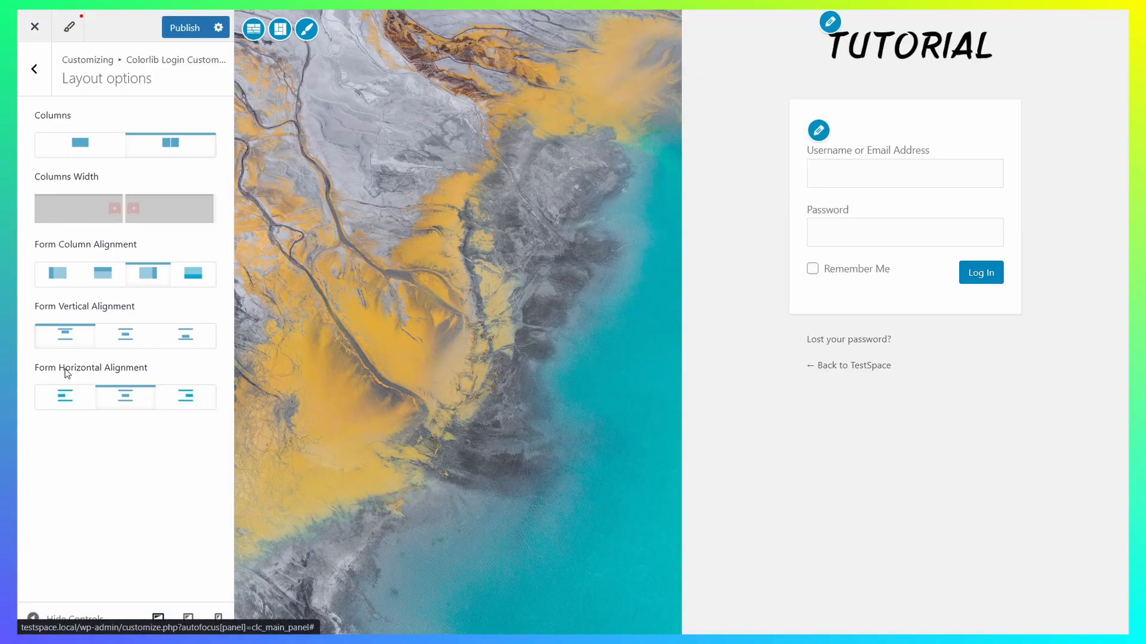
click(128, 347)
click(187, 399)
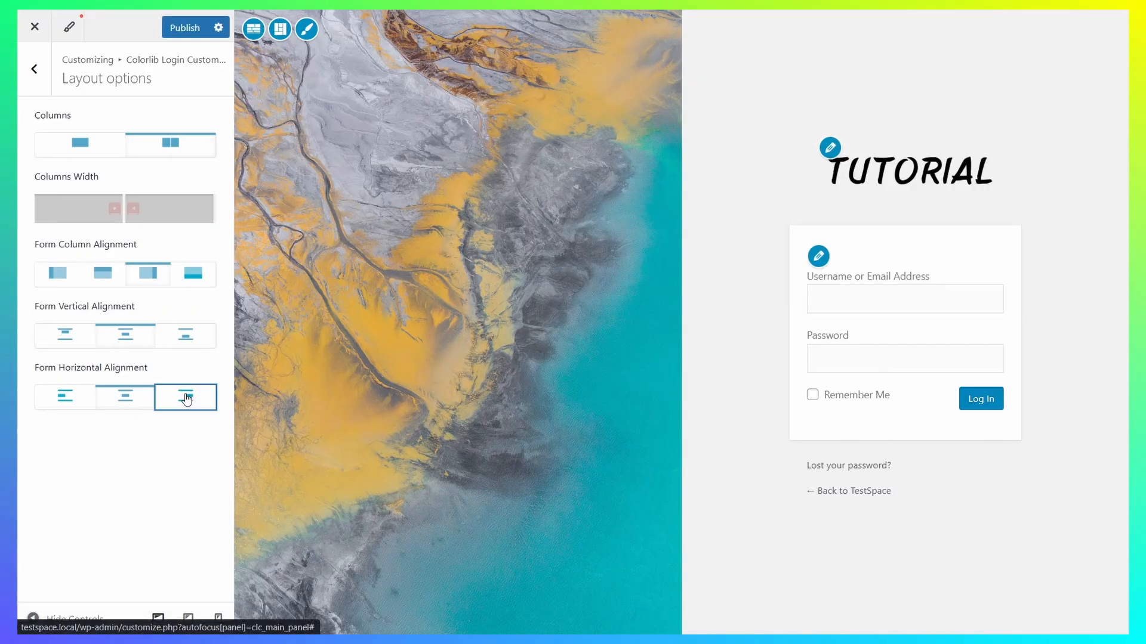
click(65, 396)
click(125, 395)
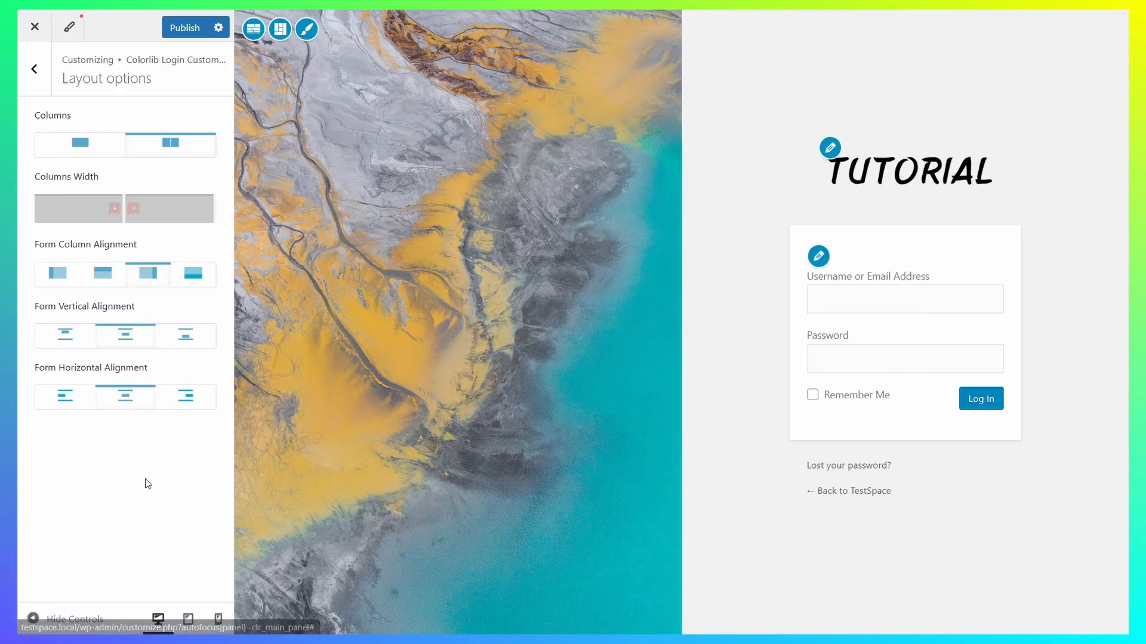
- Set the login page layout to a single column and return to the list of customizer sections
click(83, 152)
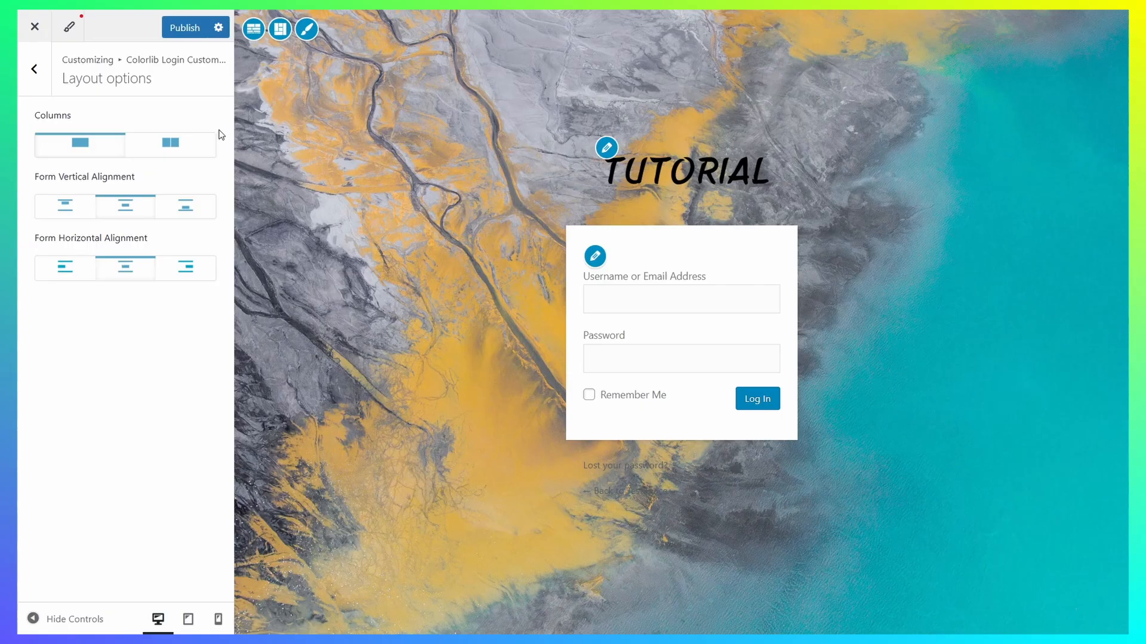
click(41, 70)
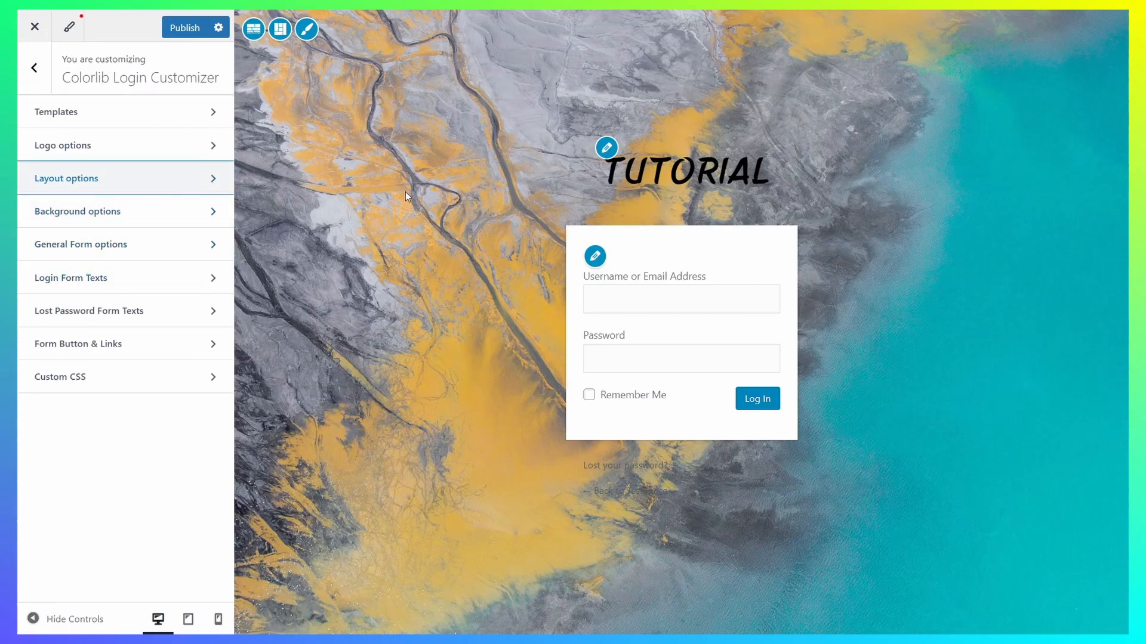
- Try the two-column layout again in the layout options and adjust the width of its columns
click(125, 176)
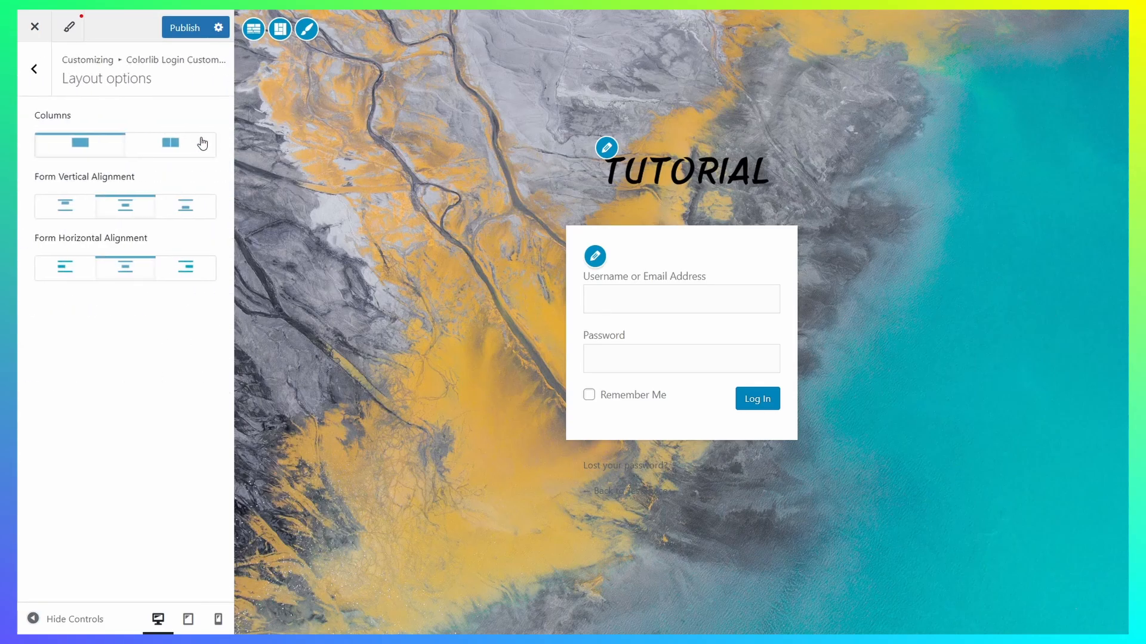
click(170, 145)
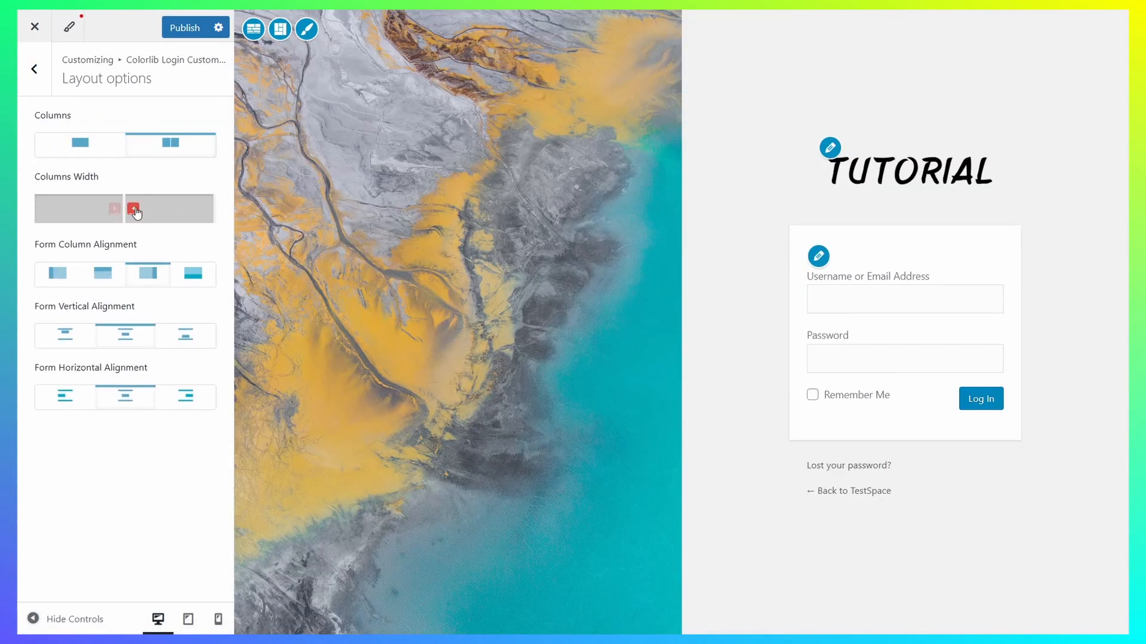
drag(133, 209, 99, 210)
click(99, 209)
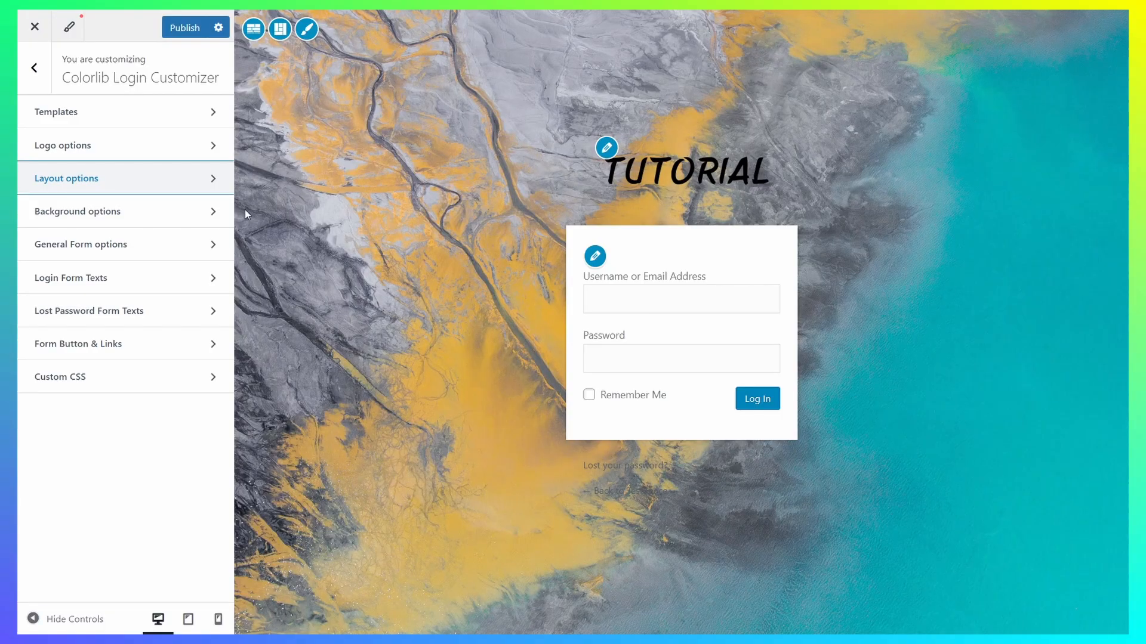
- In the background options, set the custom background to the landscape image with green hills and a blue sky
click(157, 209)
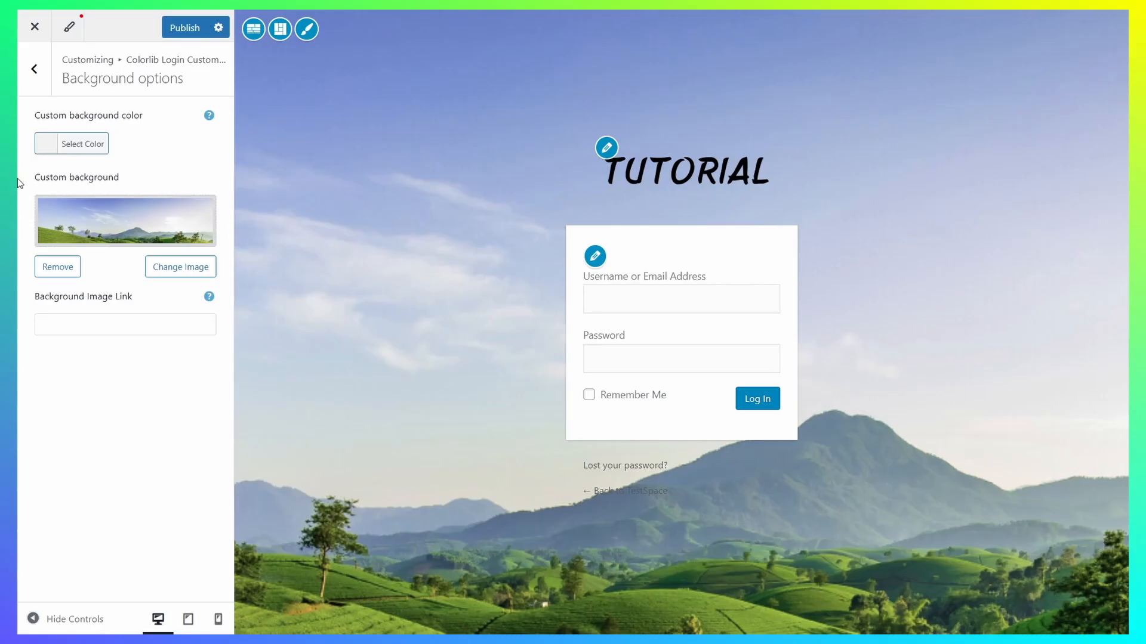
click(34, 68)
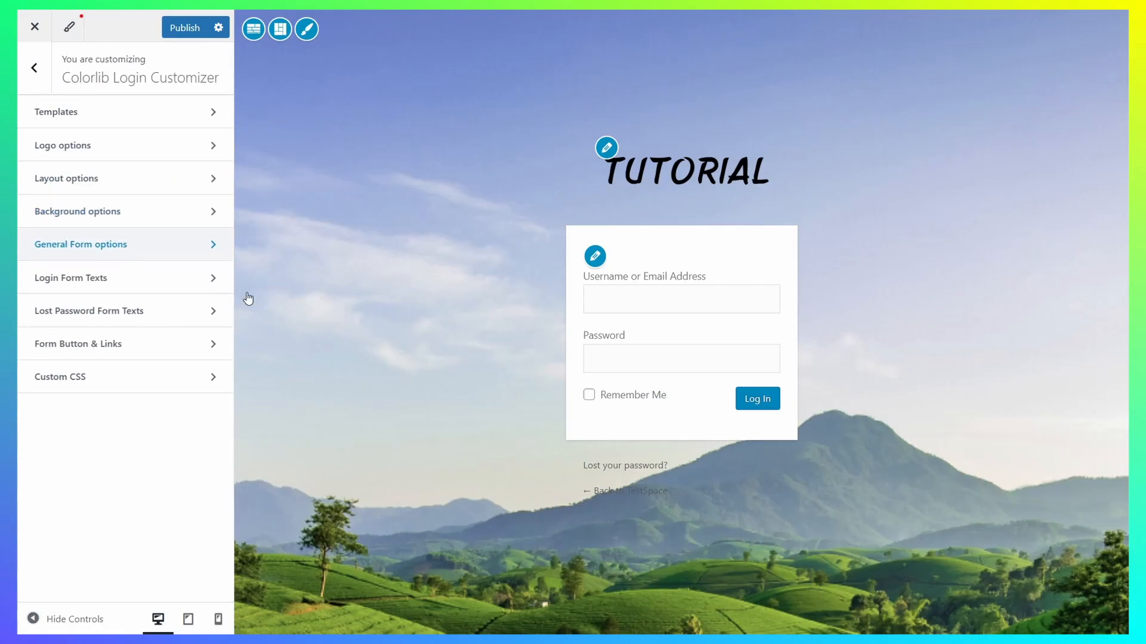
- Examine the general form options, from form size and background to field styling and link texts
click(146, 246)
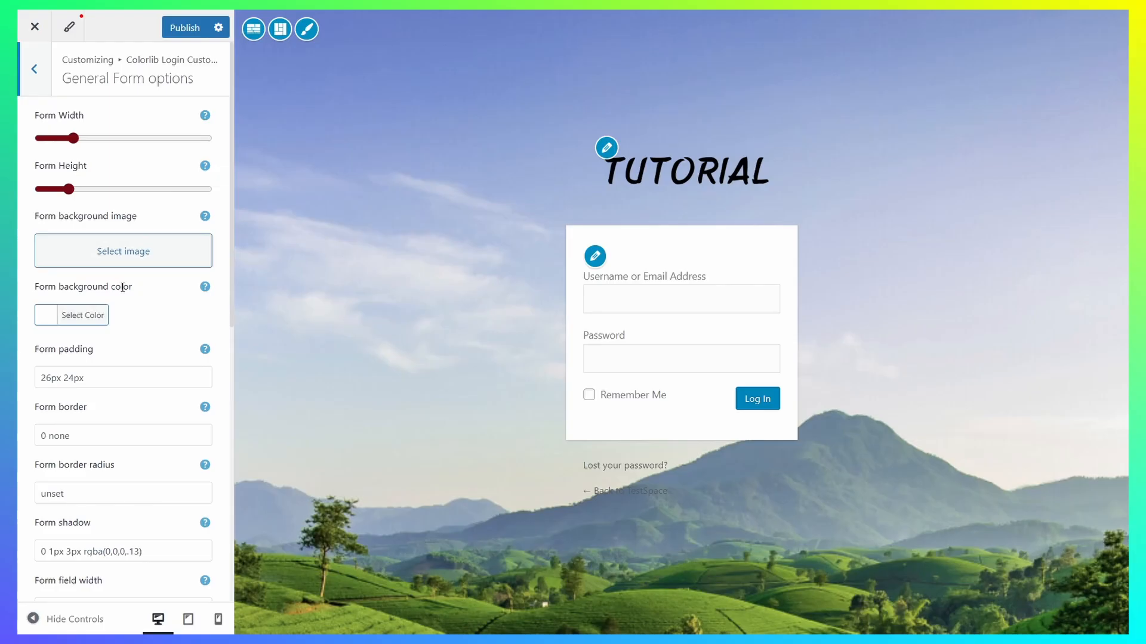
scroll(125, 286, down, 3)
scroll(146, 185, down, 8)
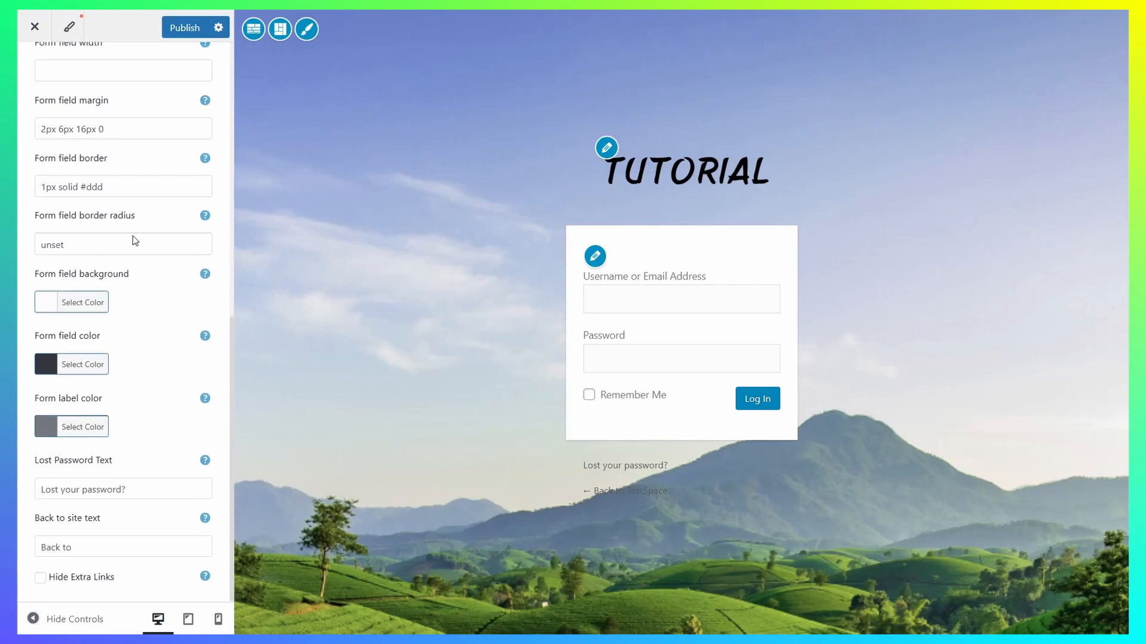
scroll(104, 174, up, 10)
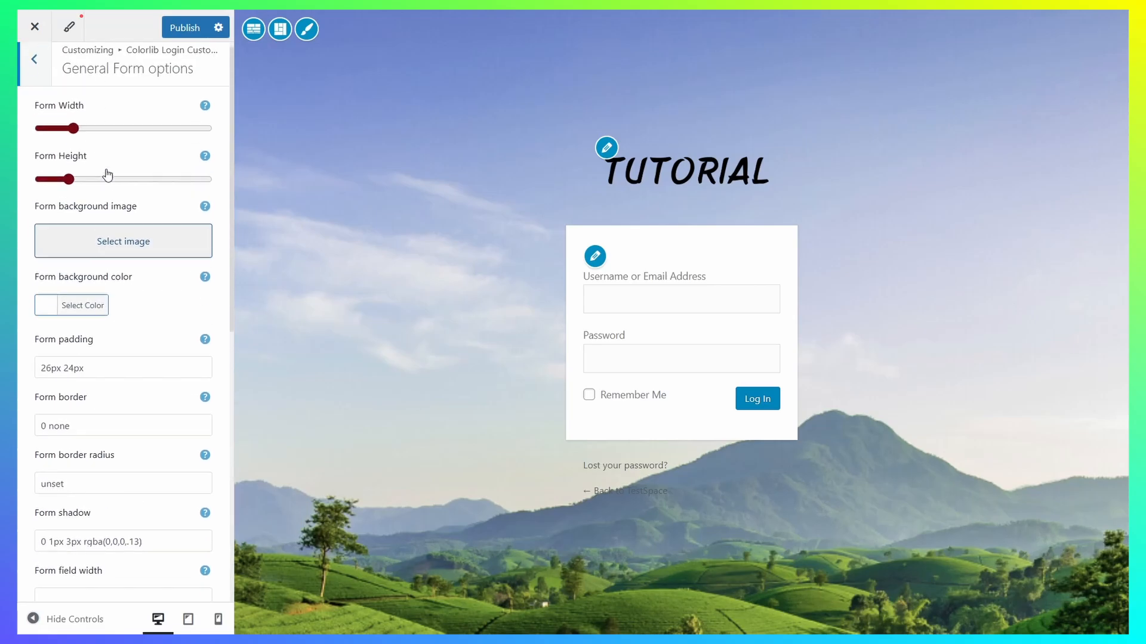
click(39, 81)
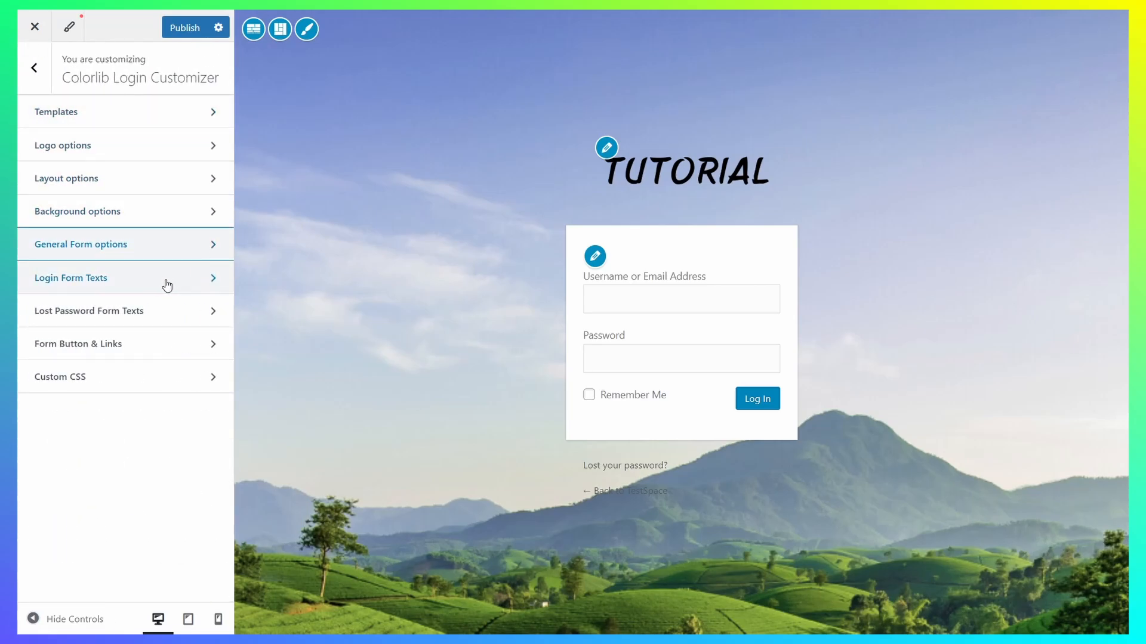
- In the login form texts, change the login button's label to "Let's Go"
click(100, 285)
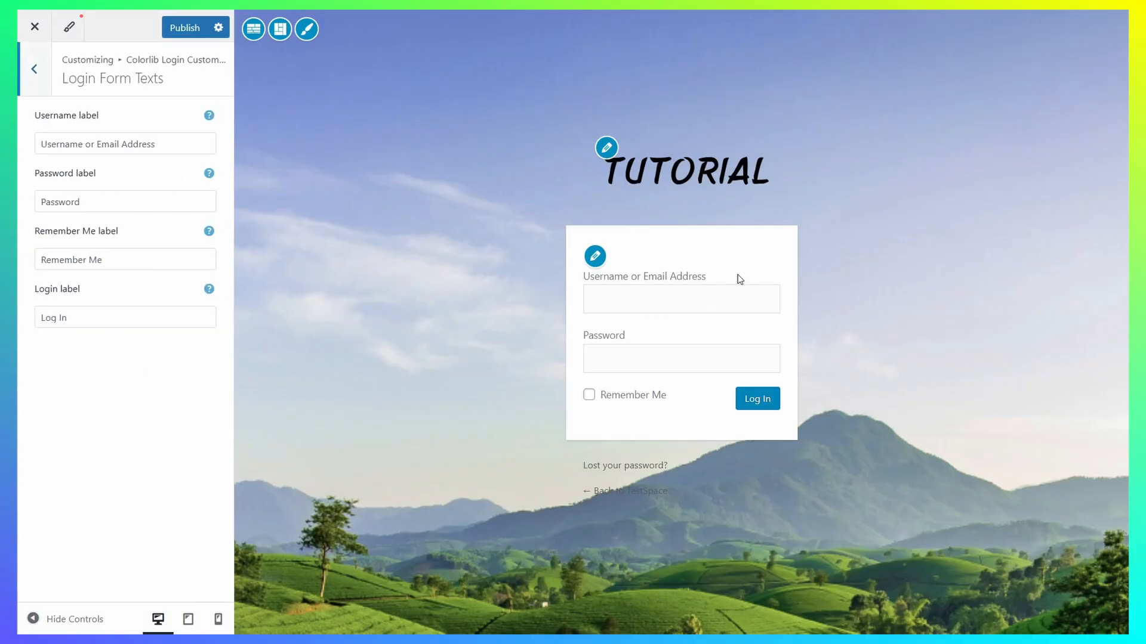
drag(740, 279, 477, 343)
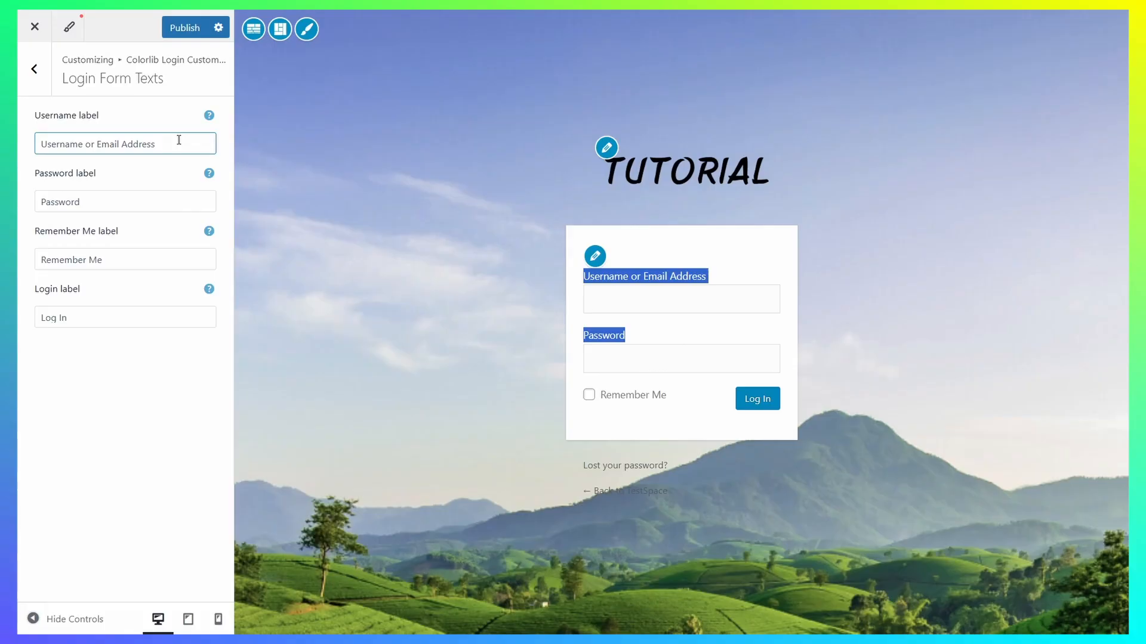
drag(214, 143, 20, 147)
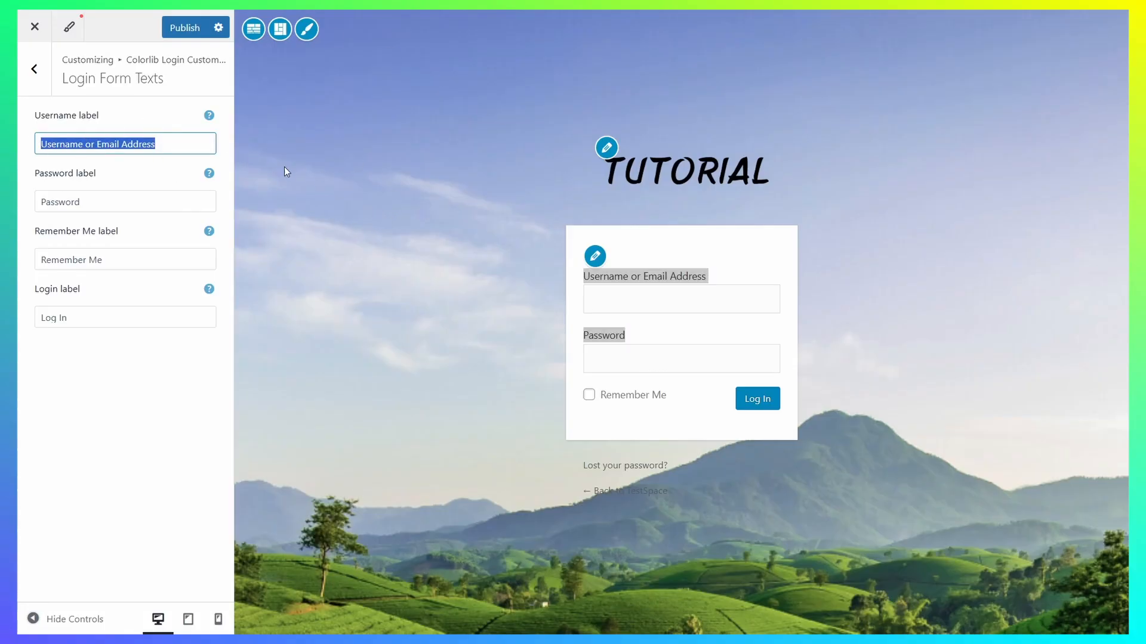
drag(17, 176, 146, 200)
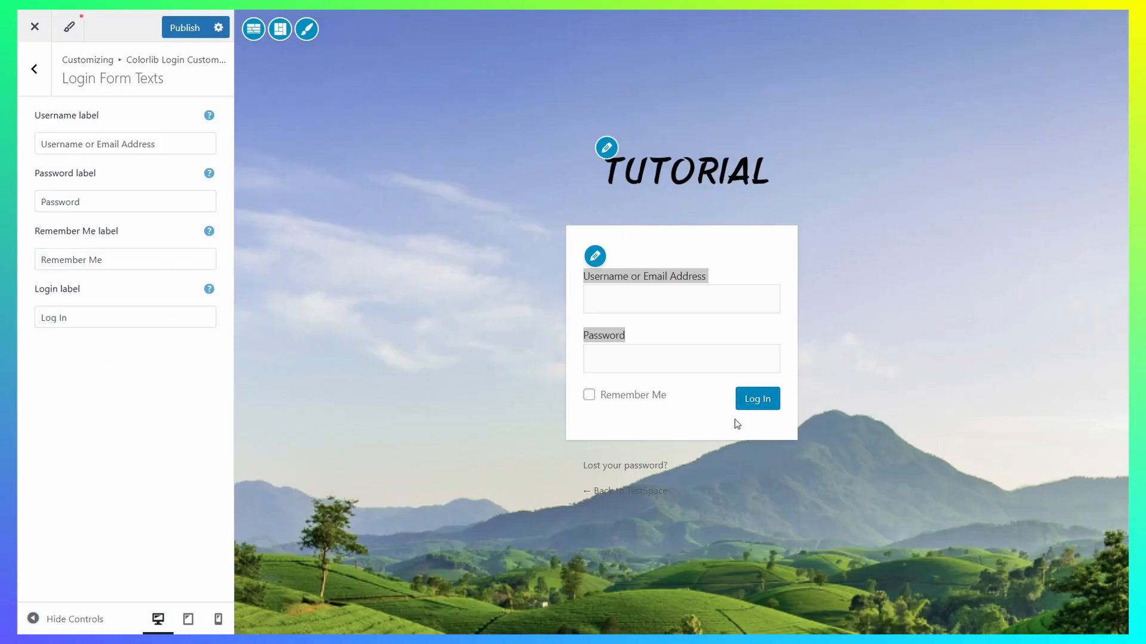
drag(118, 314, 18, 319)
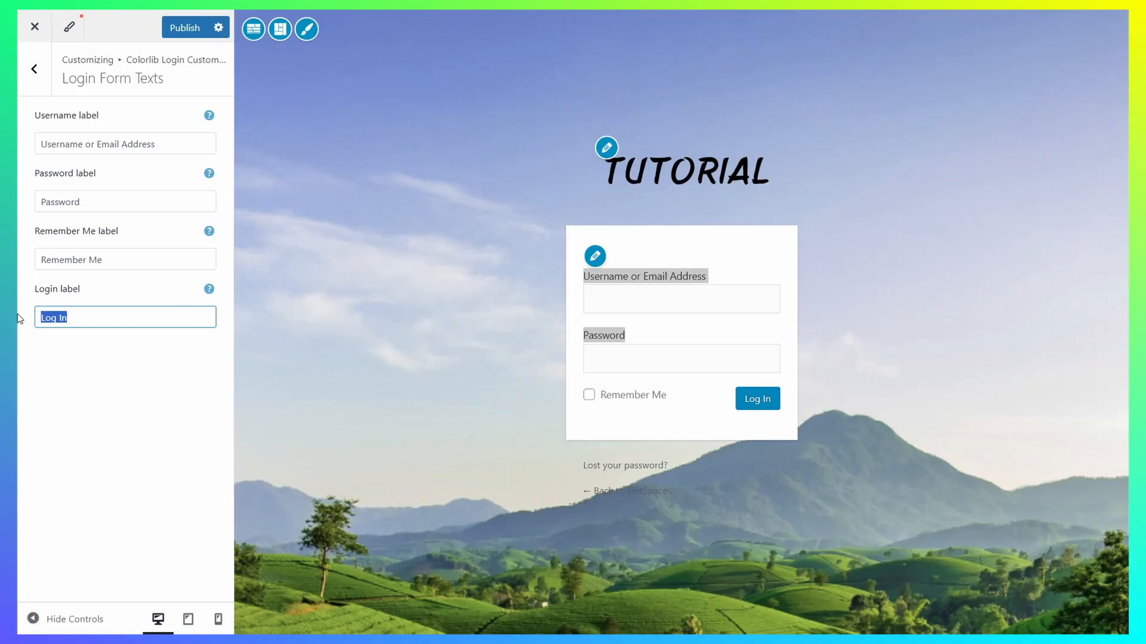
text(Let's Go)
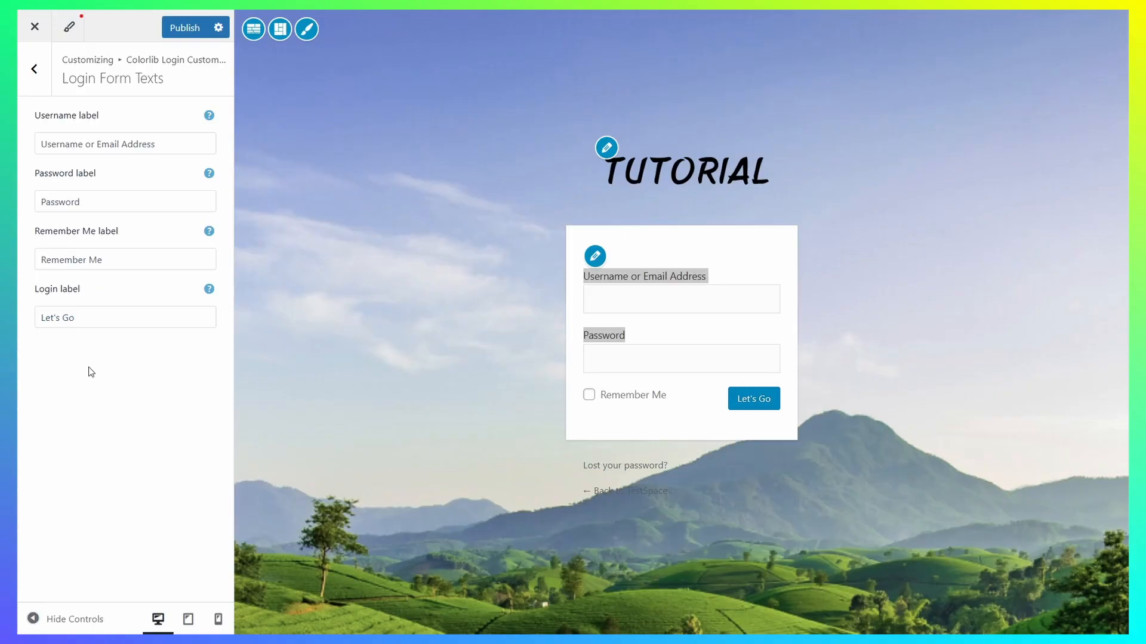
click(117, 305)
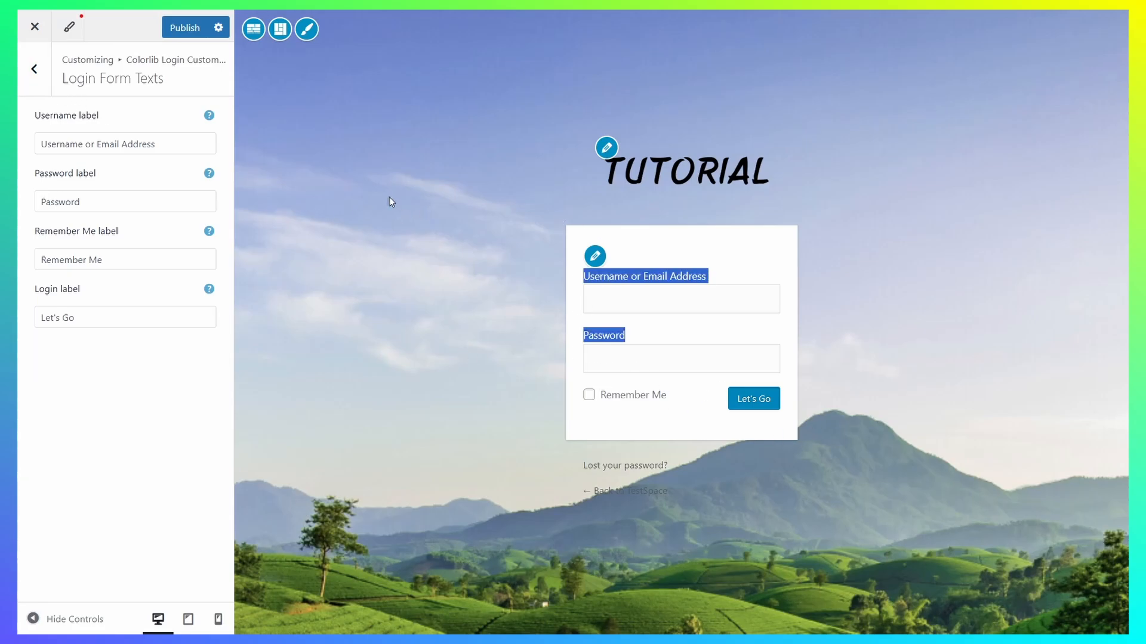
click(34, 68)
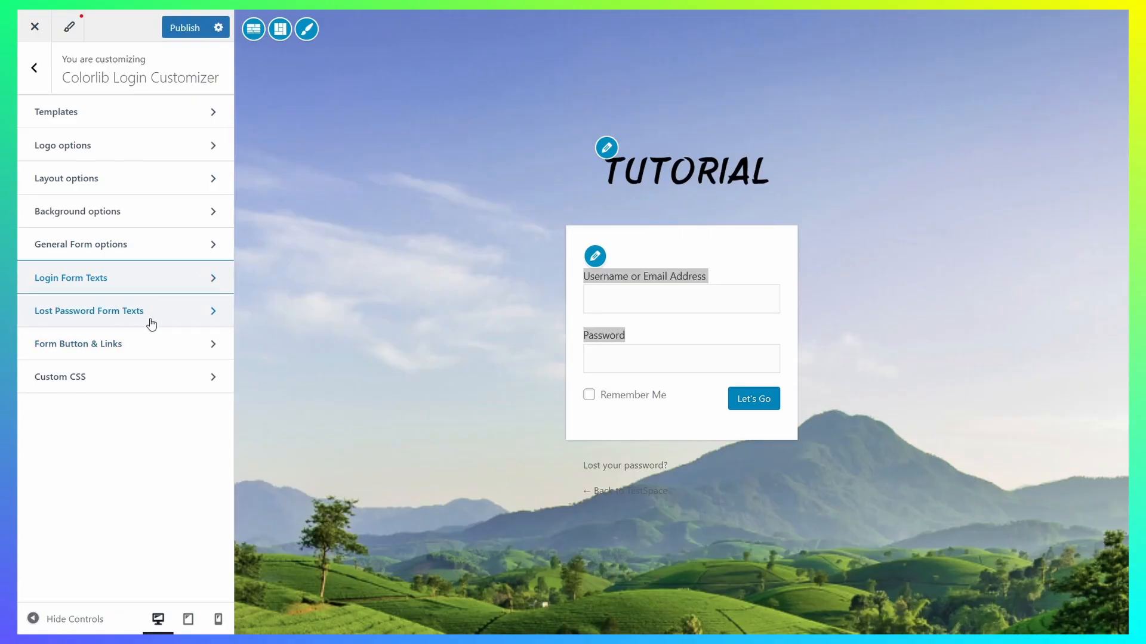
- Review the username and button label settings in the lost password form texts
click(174, 321)
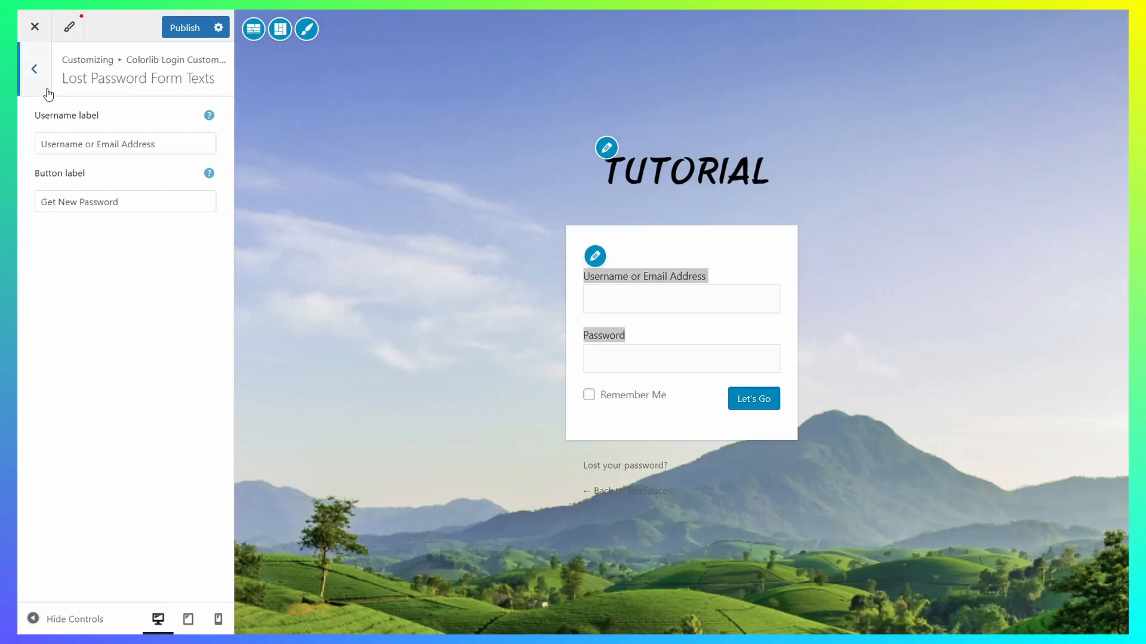
click(34, 68)
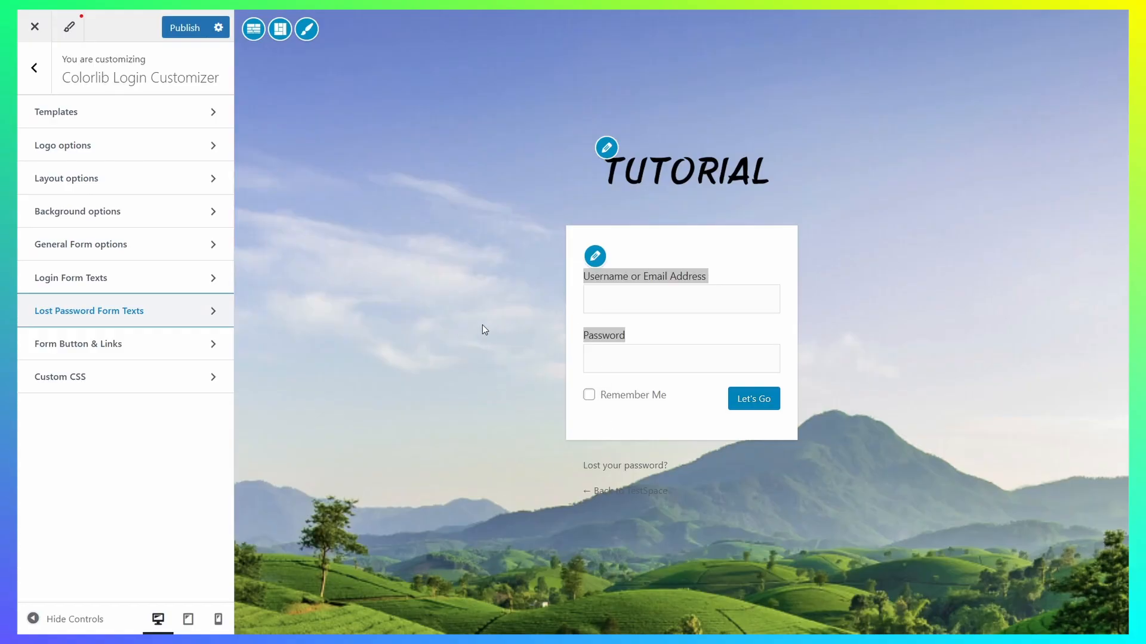
click(380, 232)
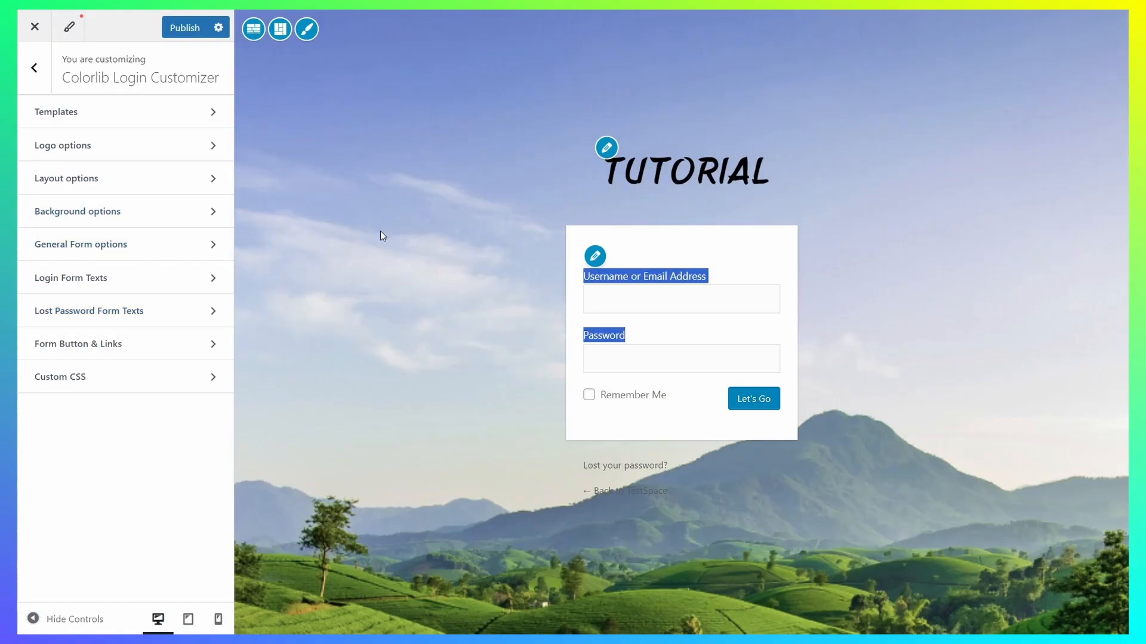
click(460, 302)
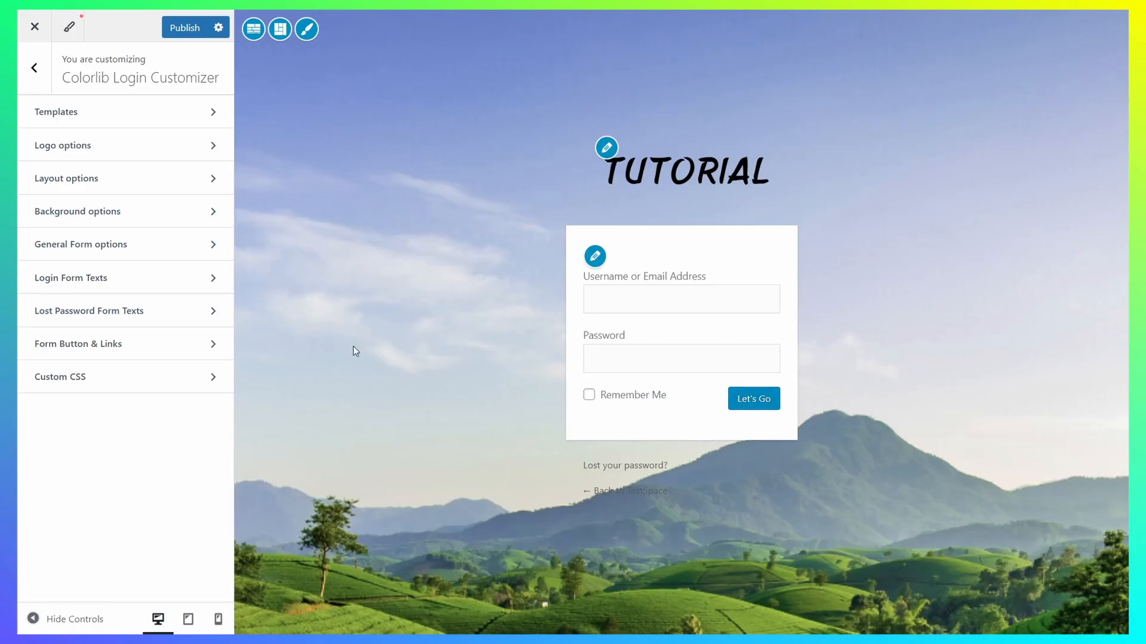
- In the form button and links options, try other button background colors and pick bright red, #fc0000
click(170, 356)
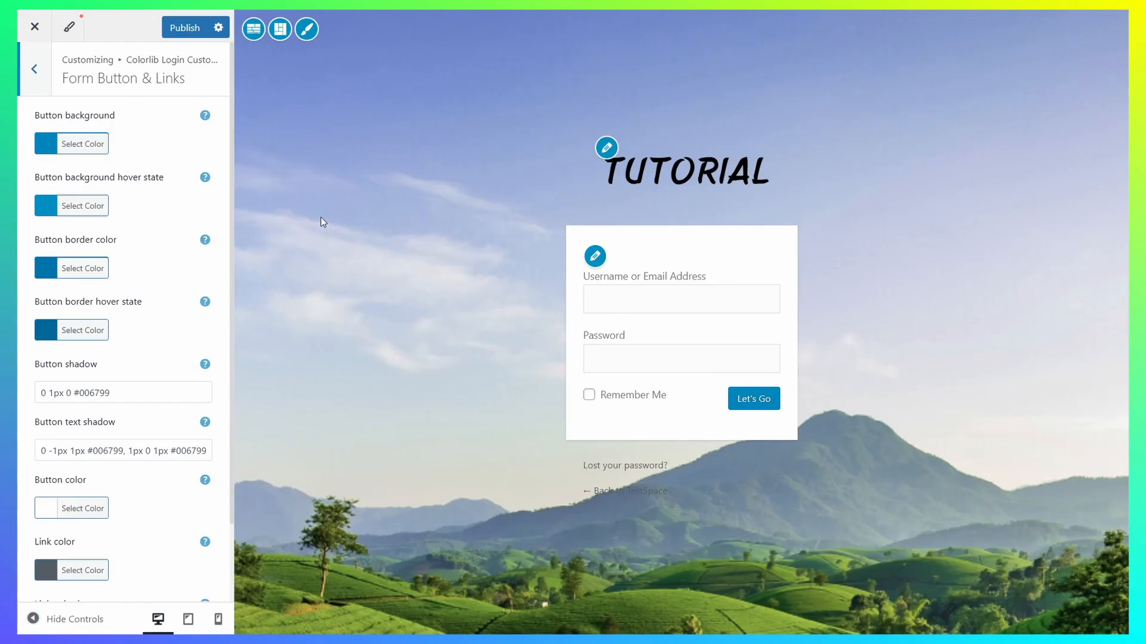
click(83, 143)
click(120, 222)
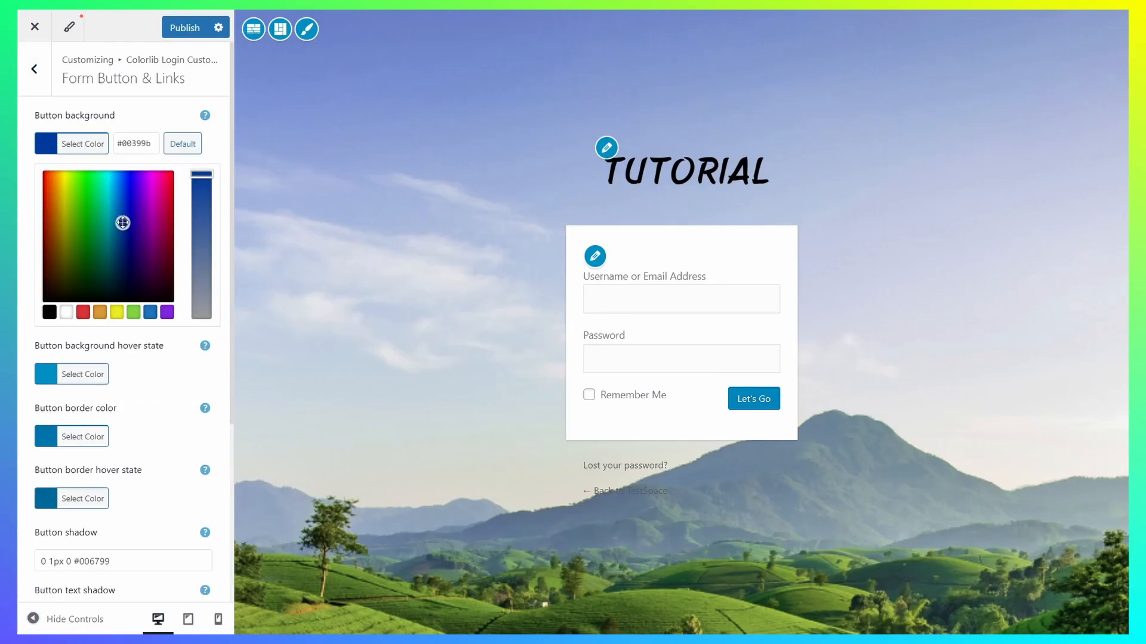
drag(120, 222, 164, 199)
drag(99, 213, 43, 172)
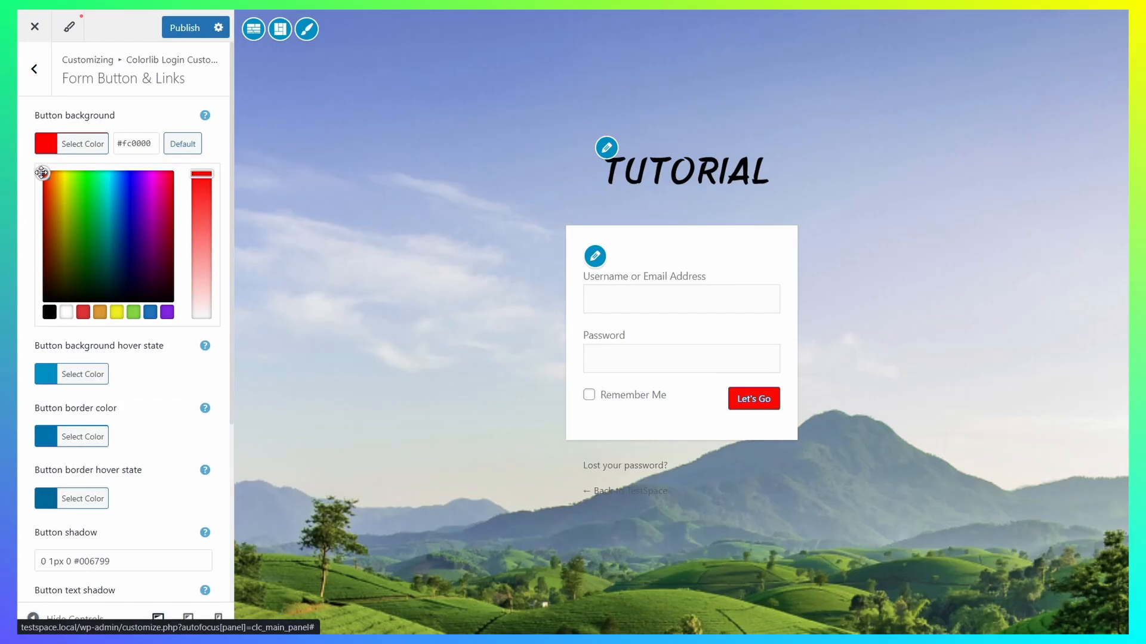
click(83, 143)
- Recolor the login button with a green background, an olive green hover background, and black normal and hover borders
click(93, 206)
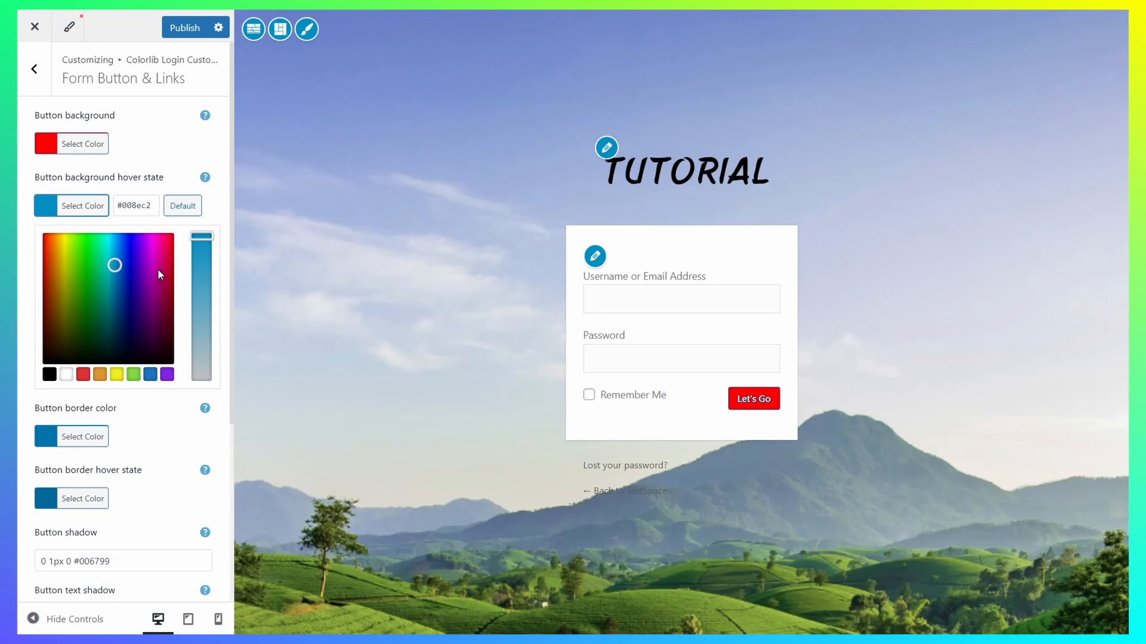
mouse_move(160, 270)
mouse_down()
mouse_move(174, 274)
mouse_move(171, 246)
mouse_move(173, 360)
mouse_up()
click(216, 332)
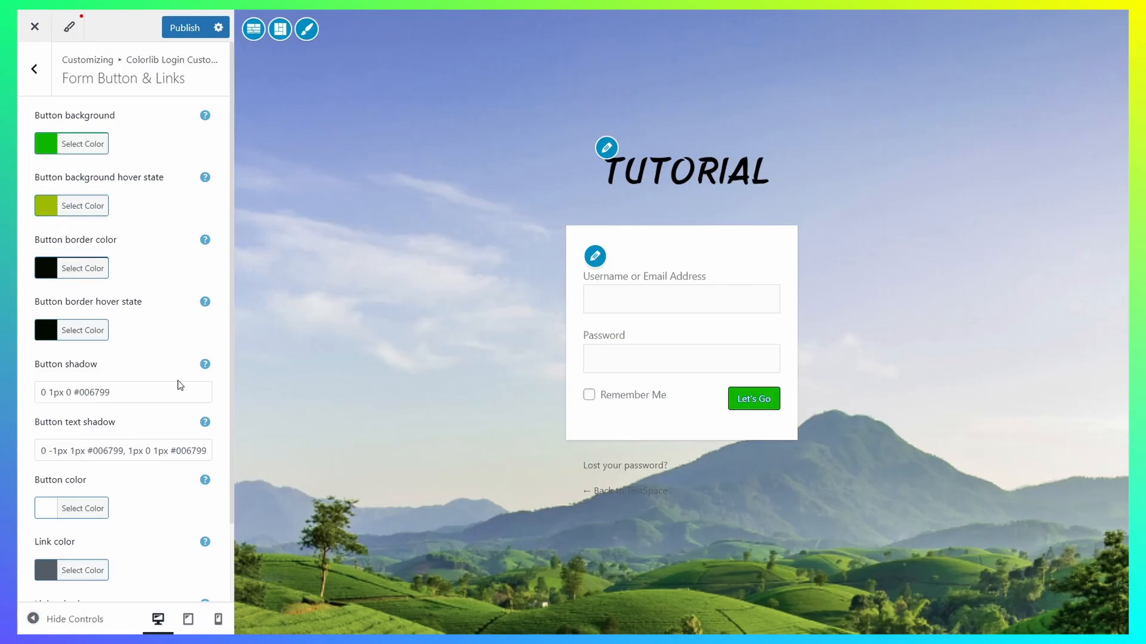
- Set the link color of the lost password and back-to-site links to black, trying pale green first
drag(518, 507, 672, 477)
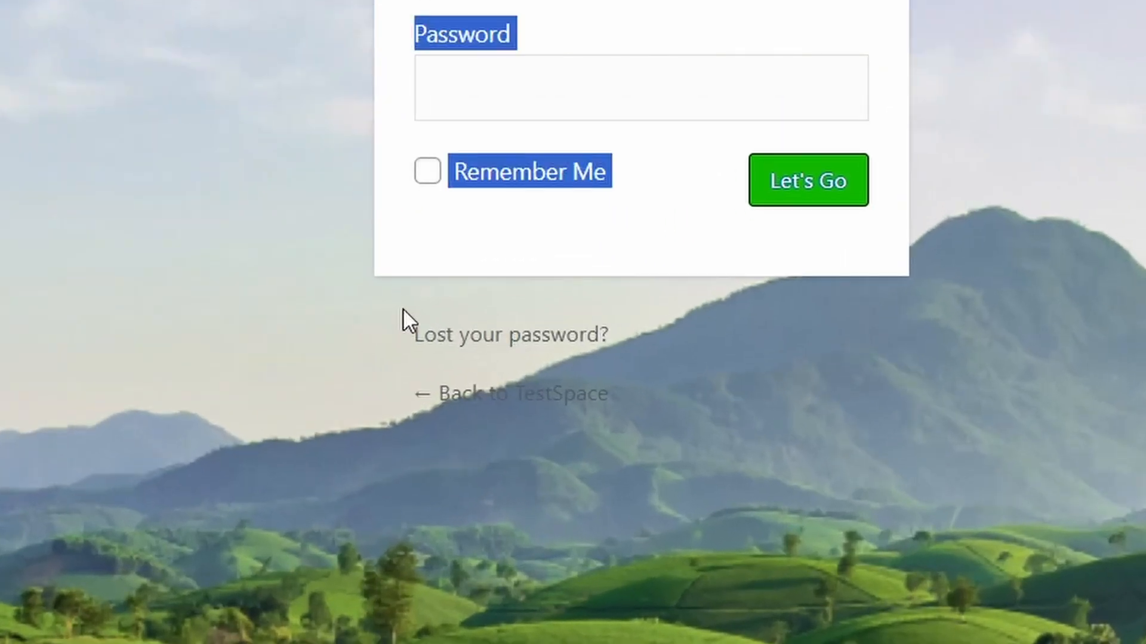
click(759, 394)
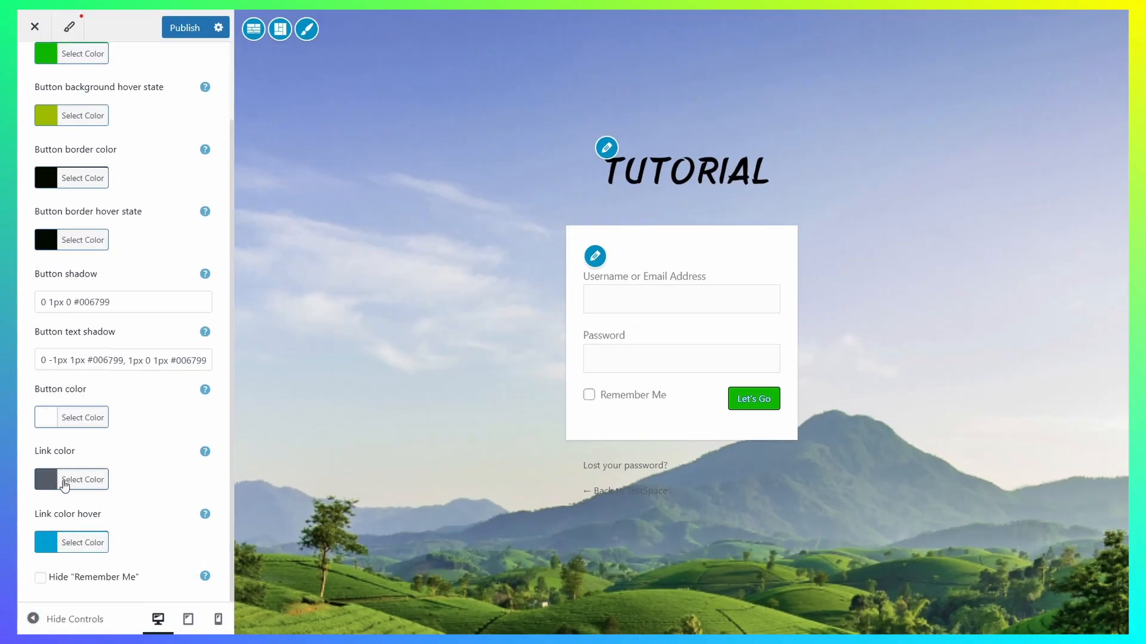
click(62, 480)
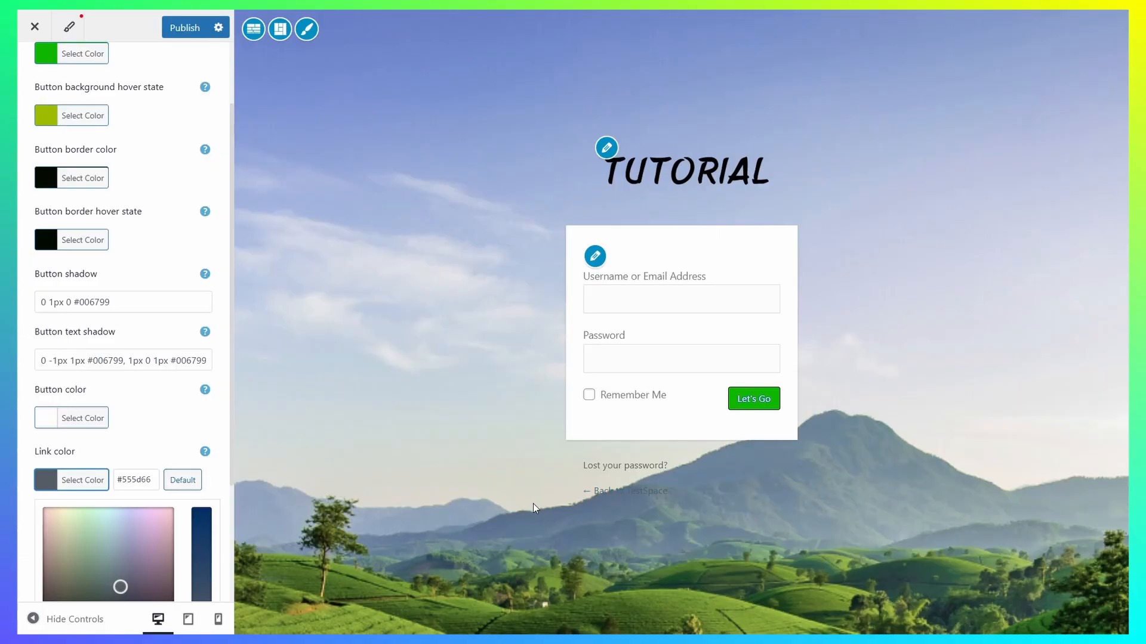
scroll(160, 471, down, 3)
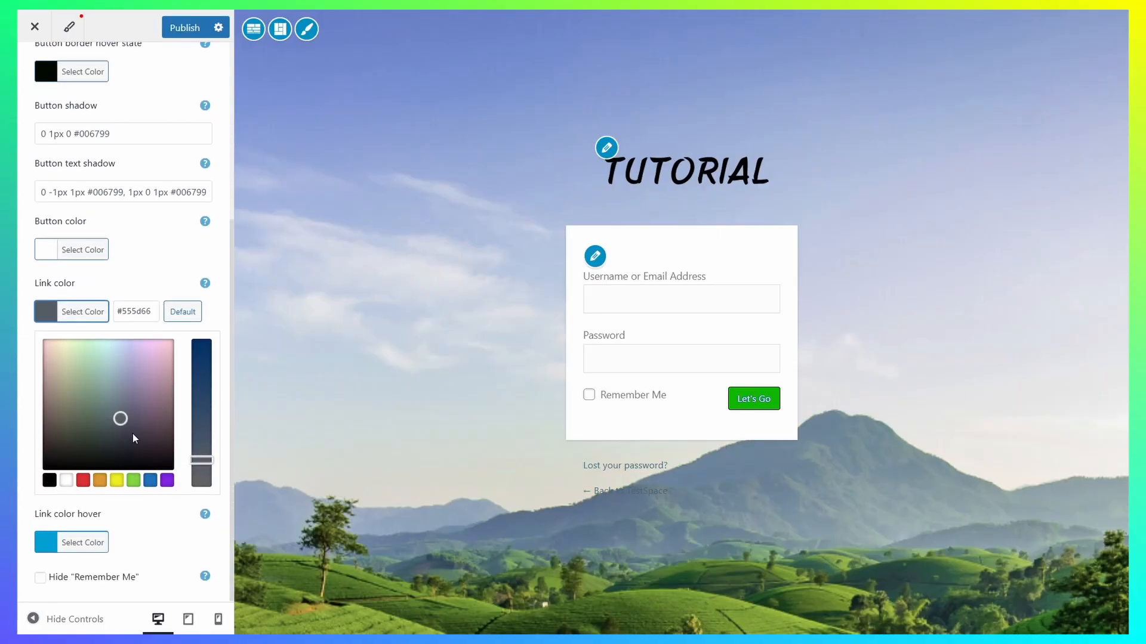
drag(111, 424, 90, 339)
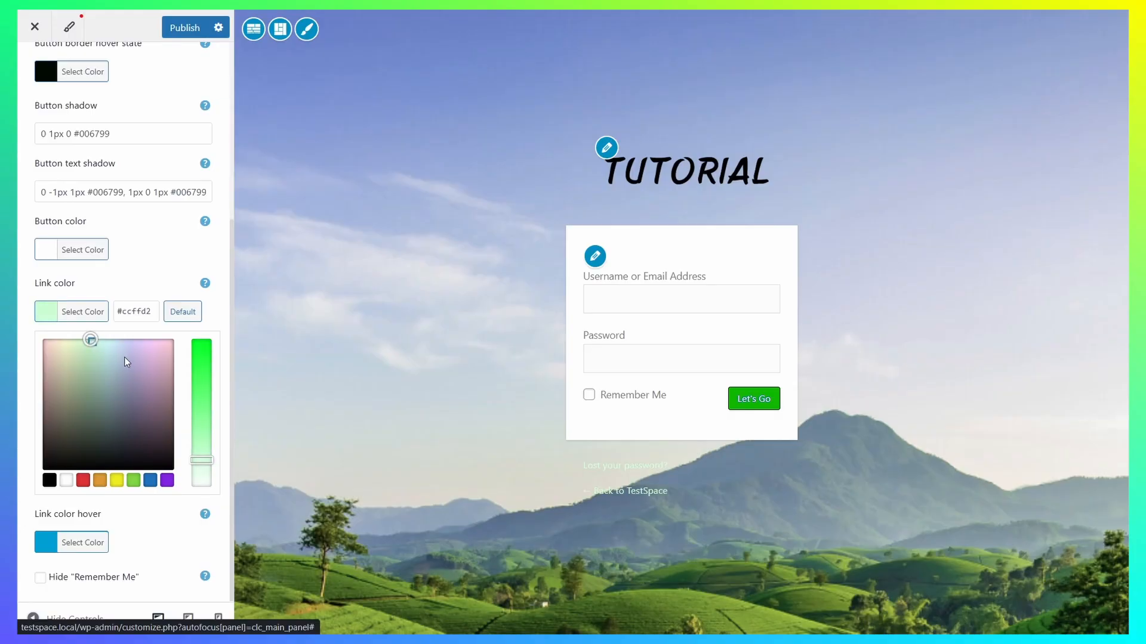
drag(201, 460, 199, 336)
drag(107, 358, 83, 349)
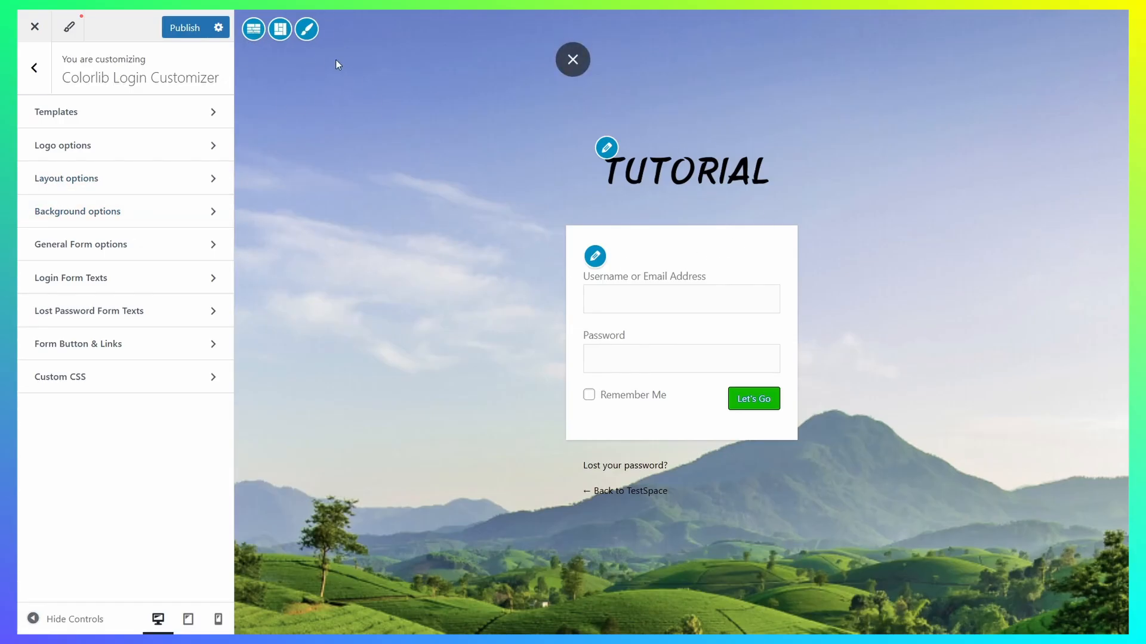
- Look at the background options and try the two-column layout for the login page, returning it to a single column
click(311, 33)
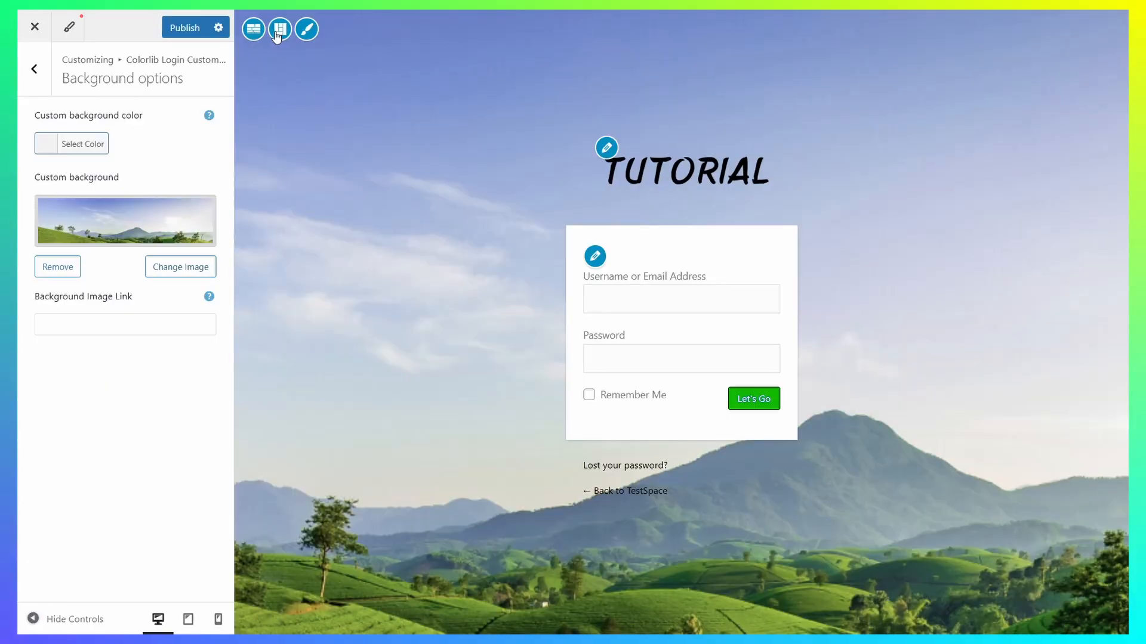
click(278, 34)
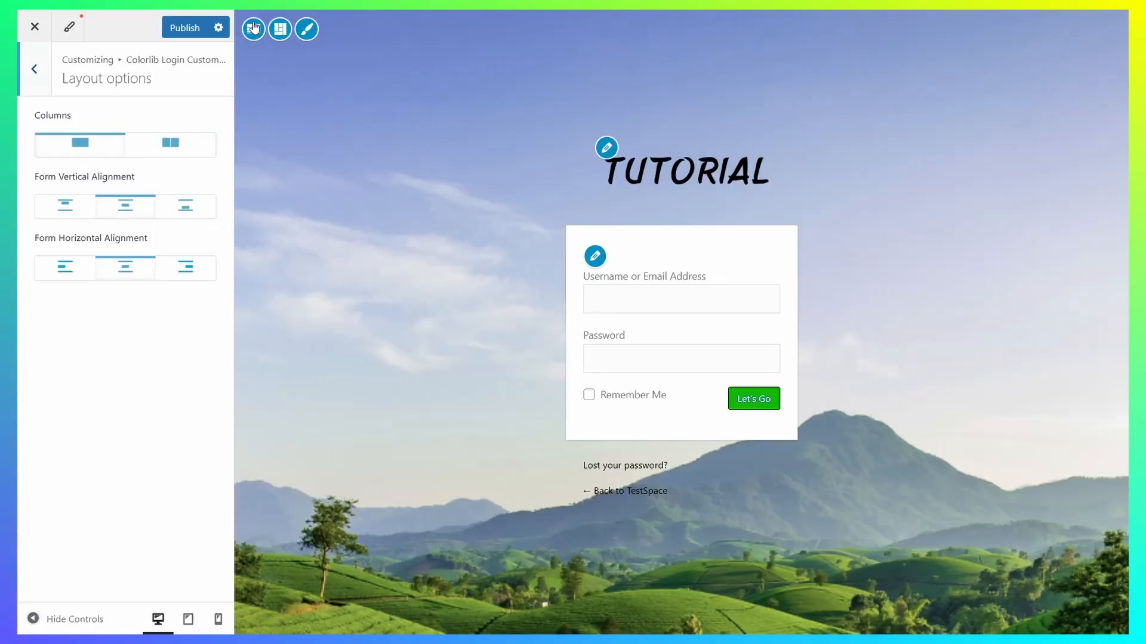
click(289, 35)
click(177, 148)
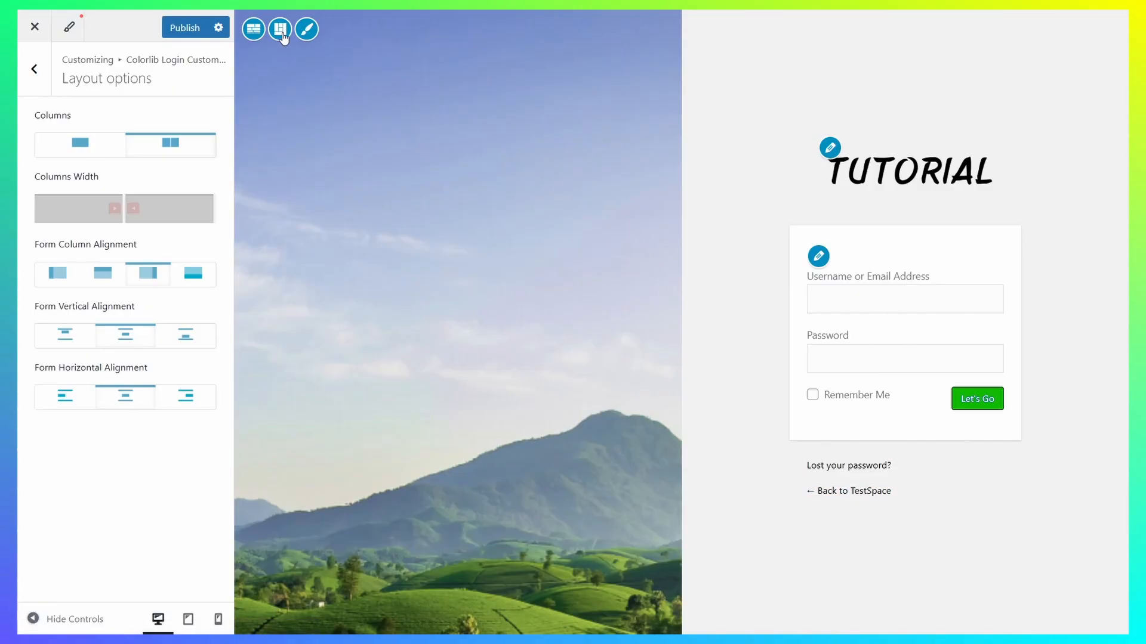
click(93, 147)
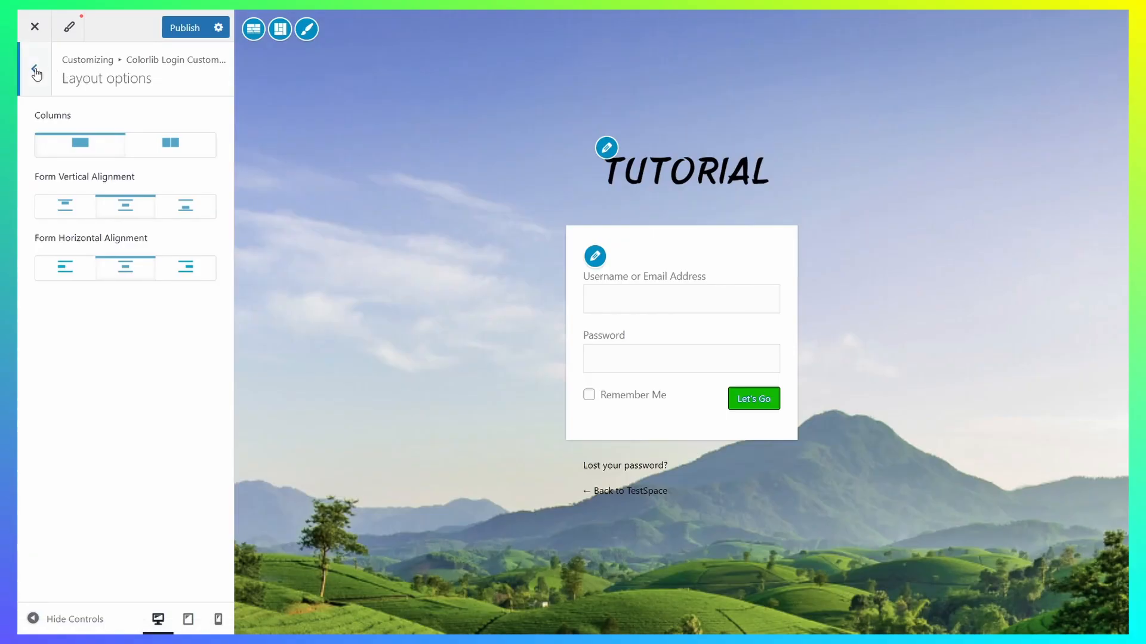
click(35, 69)
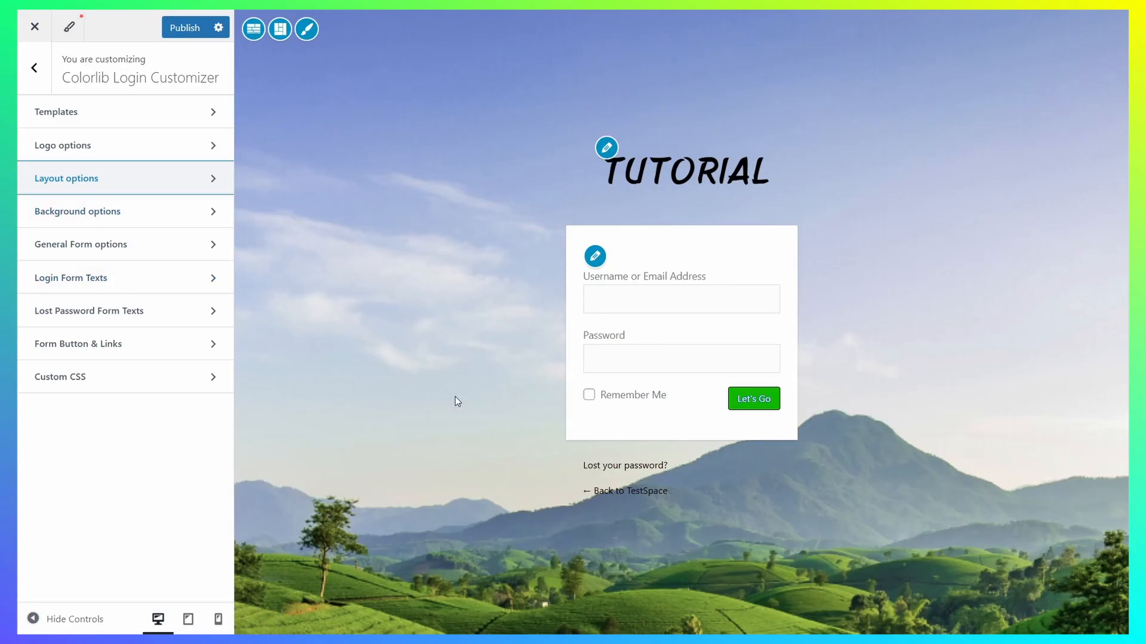
- Check the login page in the mobile preview and publish the customizations from the desktop preview
click(218, 619)
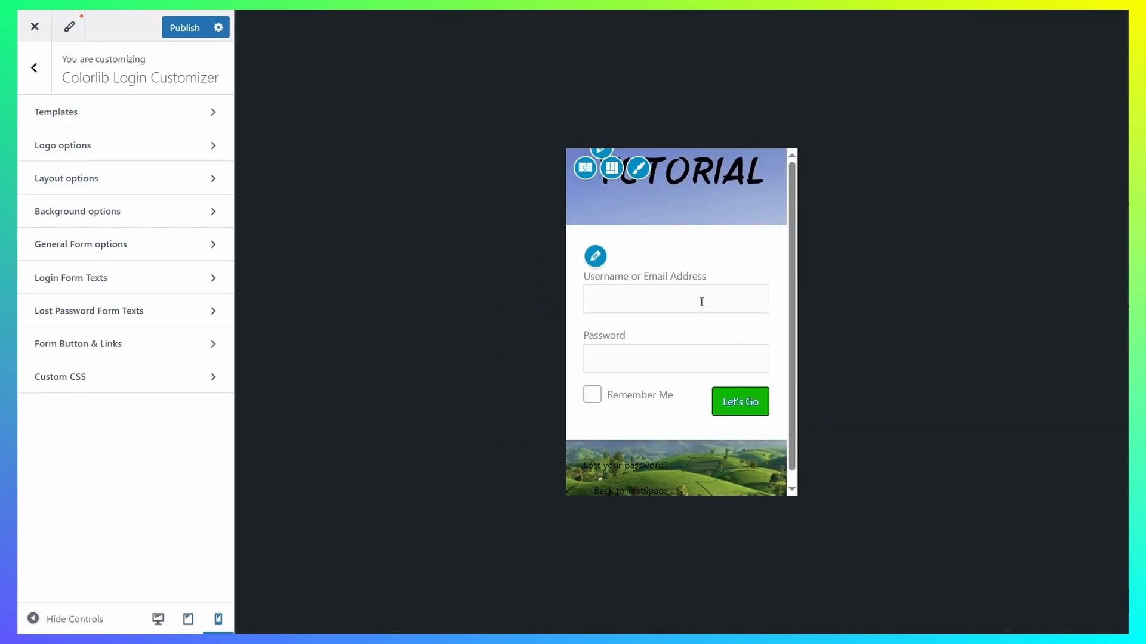
click(159, 621)
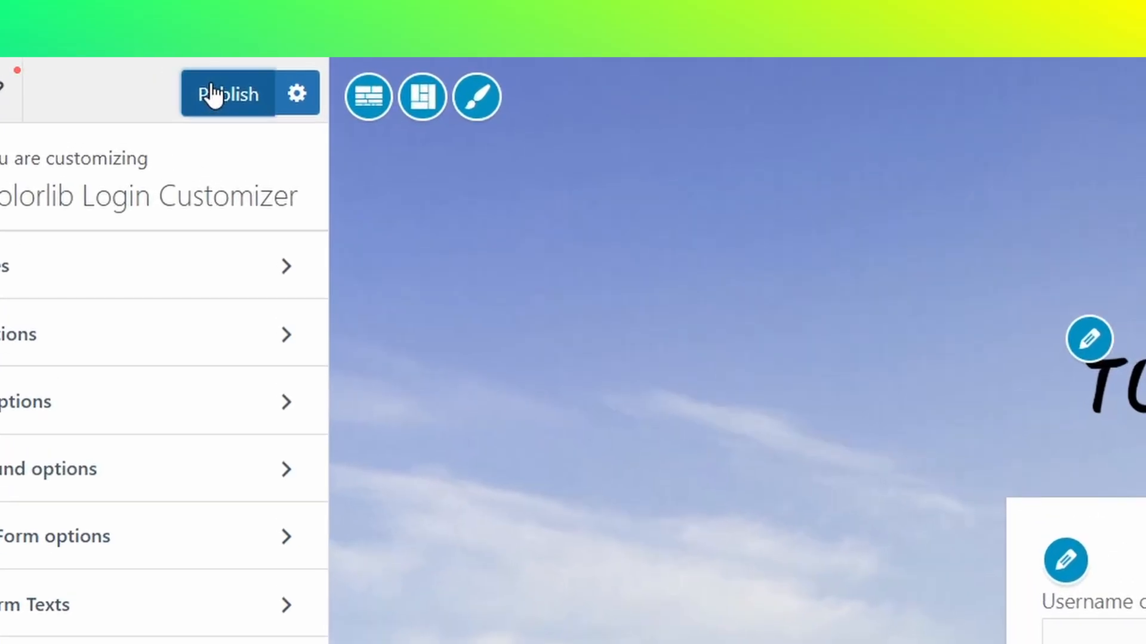
click(176, 29)
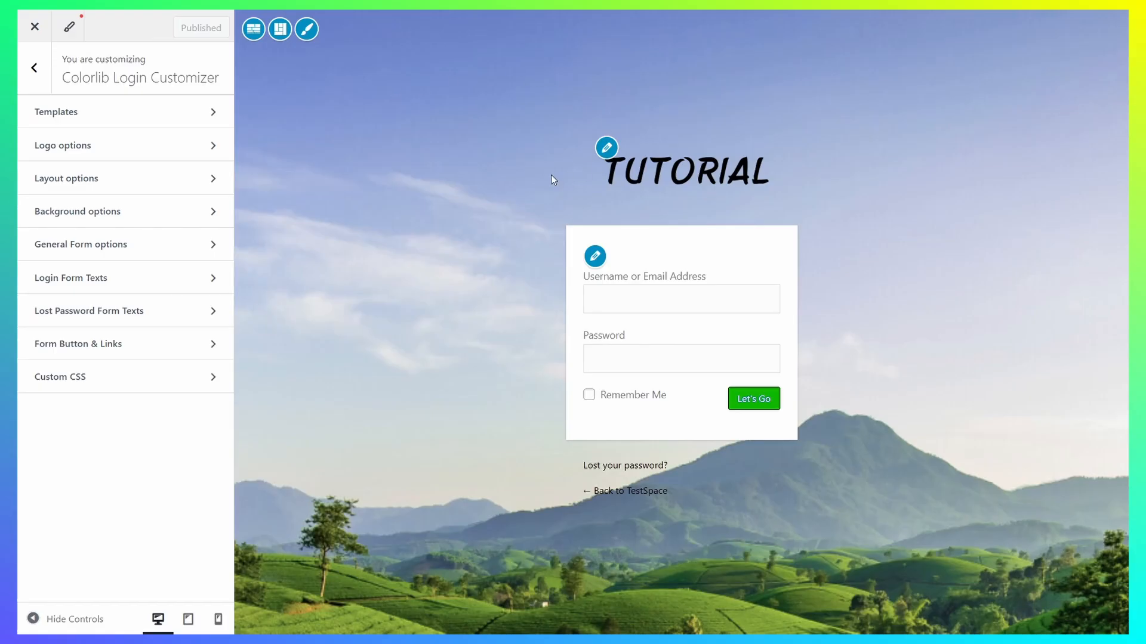